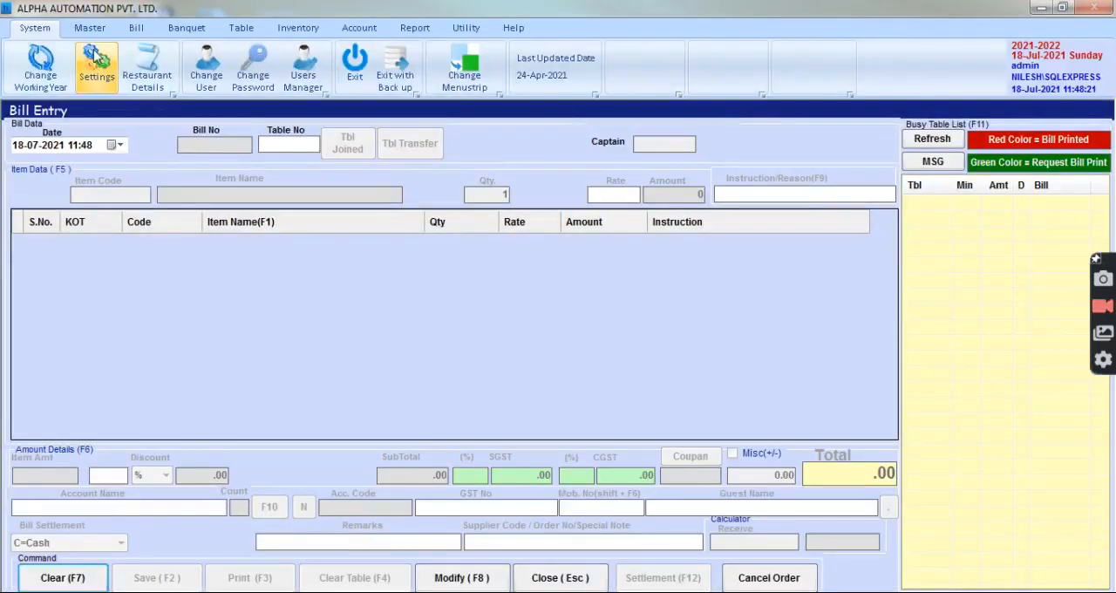
# Look through the item groups in the Group Master and open the Item Master.
pyautogui.click(91, 28)
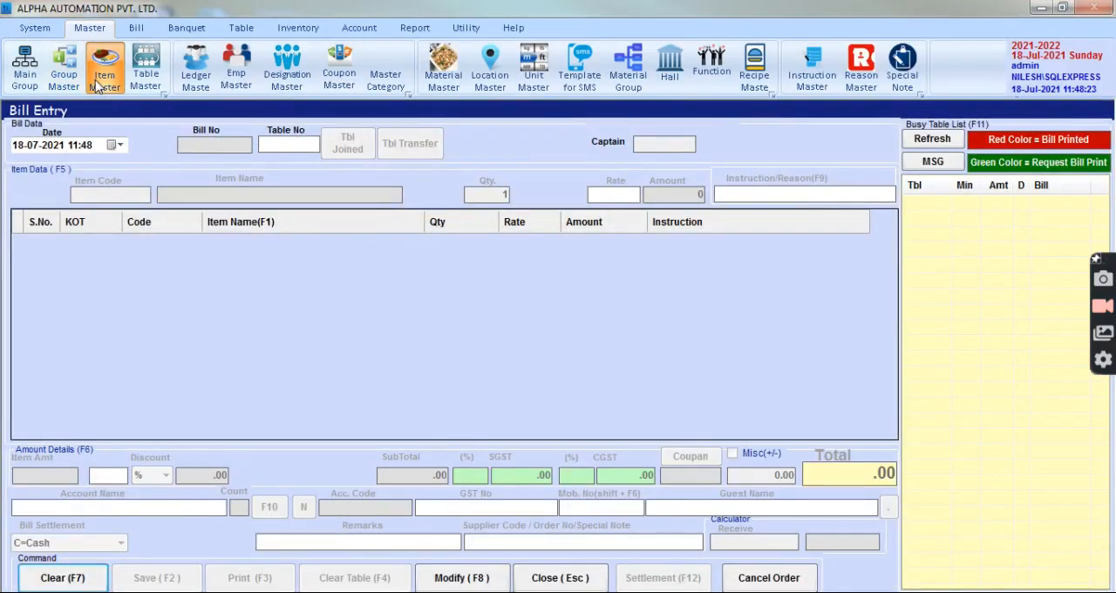
pyautogui.click(104, 71)
pyautogui.click(63, 75)
pyautogui.click(52, 208)
pyautogui.click(85, 247)
pyautogui.click(66, 168)
pyautogui.click(63, 179)
pyautogui.click(78, 192)
pyautogui.click(105, 71)
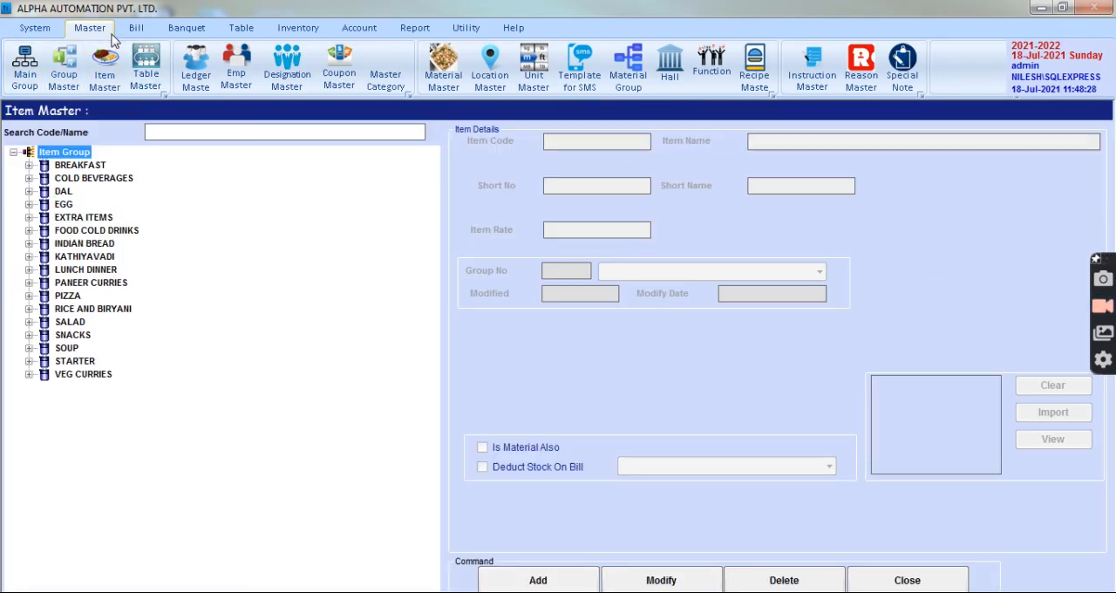
# Expand the BREAKFAST group and view the details of BREAD BUTTER / JAM, COFFEE and HOT MILK.
pyautogui.click(29, 166)
pyautogui.click(90, 220)
pyautogui.click(91, 179)
pyautogui.click(96, 204)
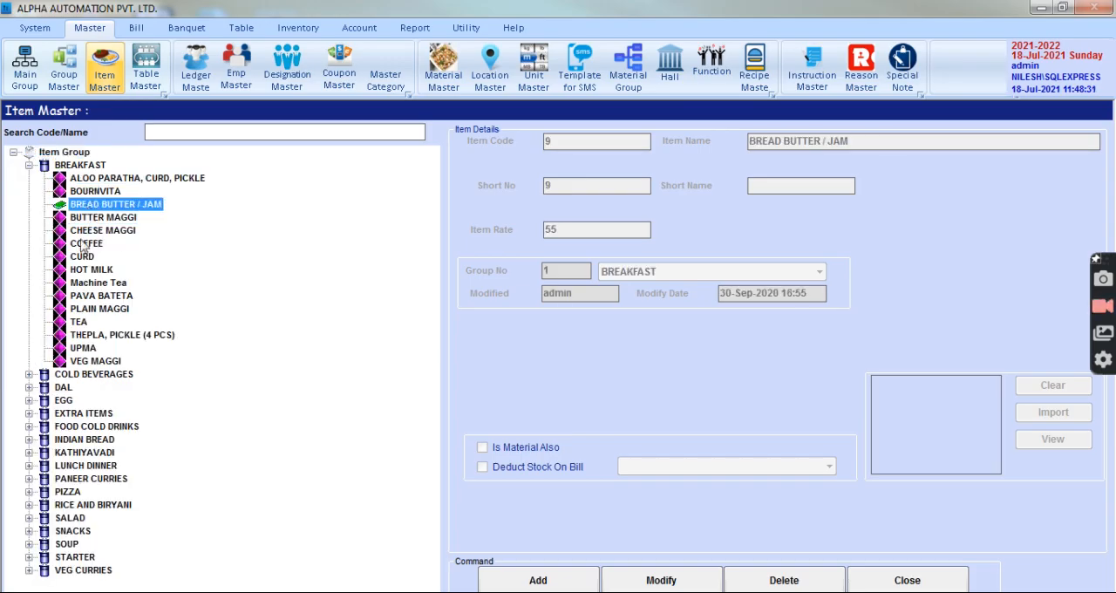
pyautogui.click(86, 243)
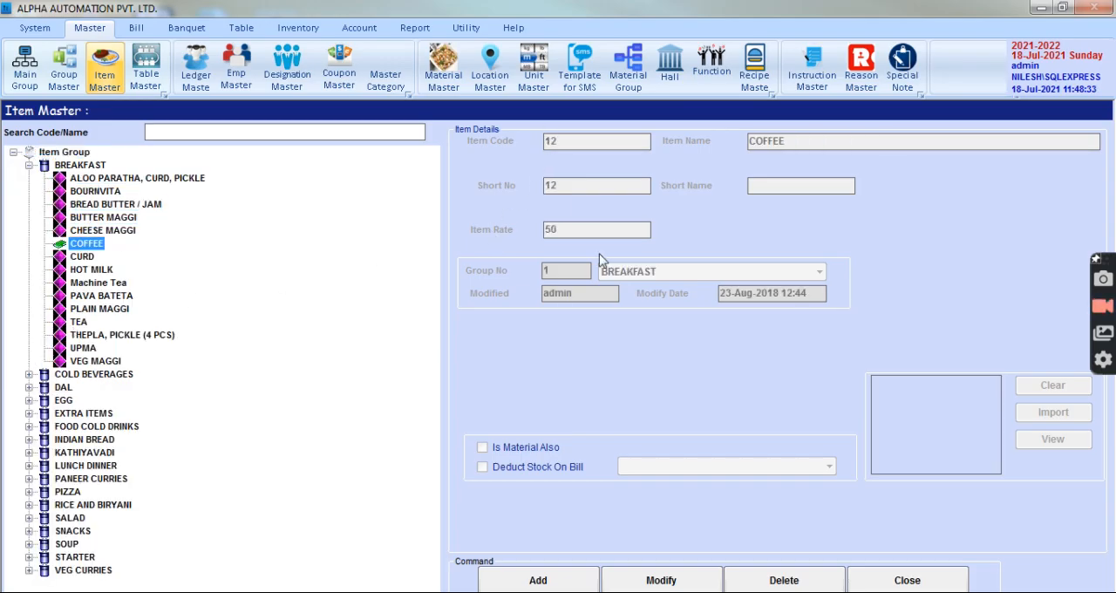
pyautogui.click(94, 270)
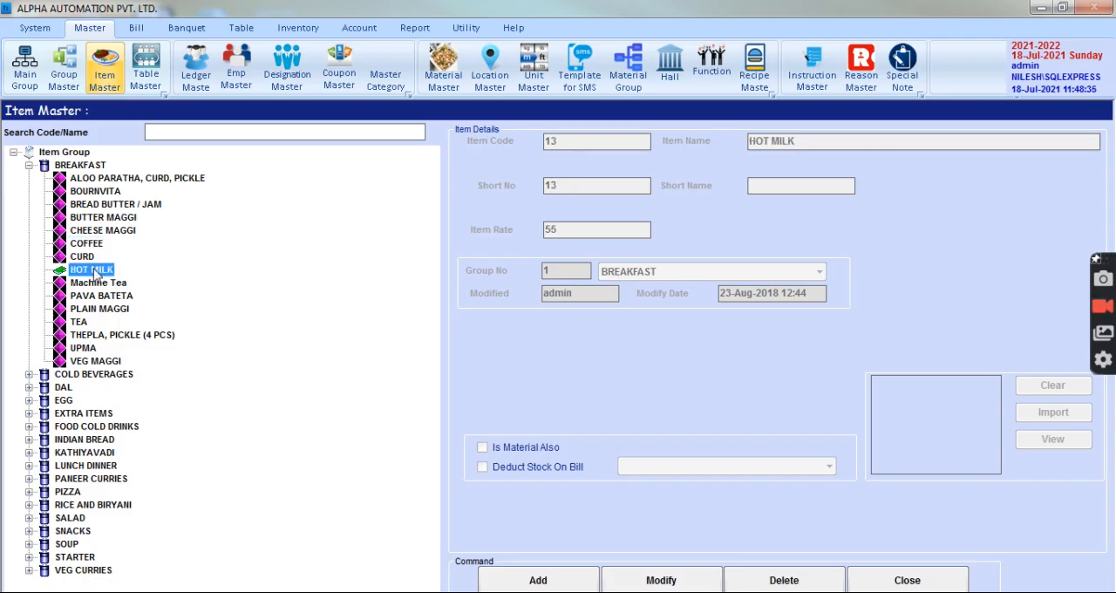
# Check the details of CANDY 30 in the FOOD COLD DRINKS group and close the Item Master.
pyautogui.click(29, 166)
pyautogui.click(28, 231)
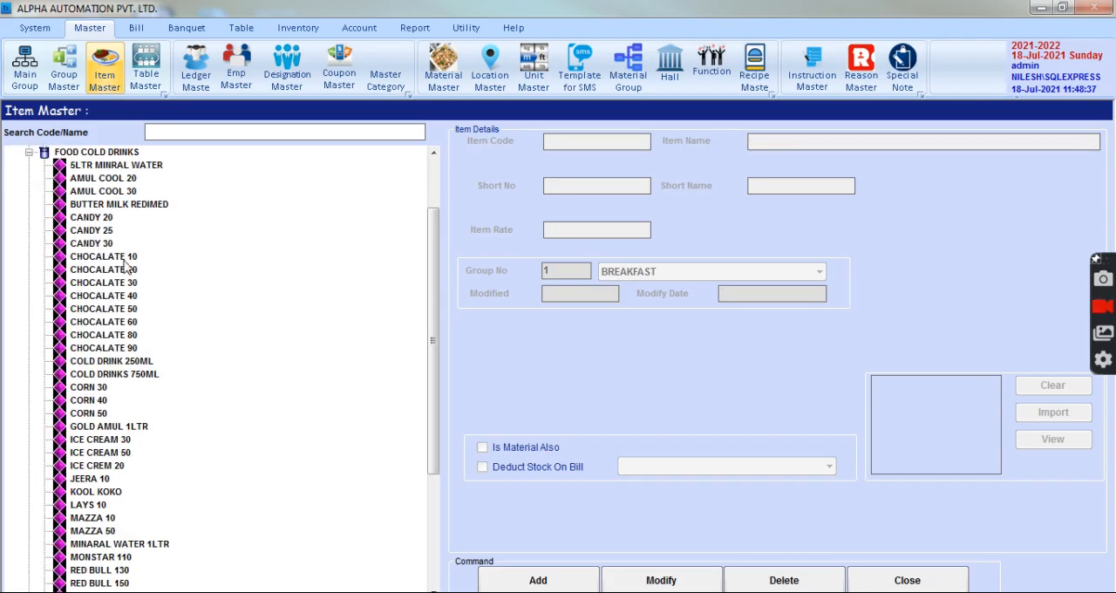
pyautogui.click(113, 260)
pyautogui.click(92, 244)
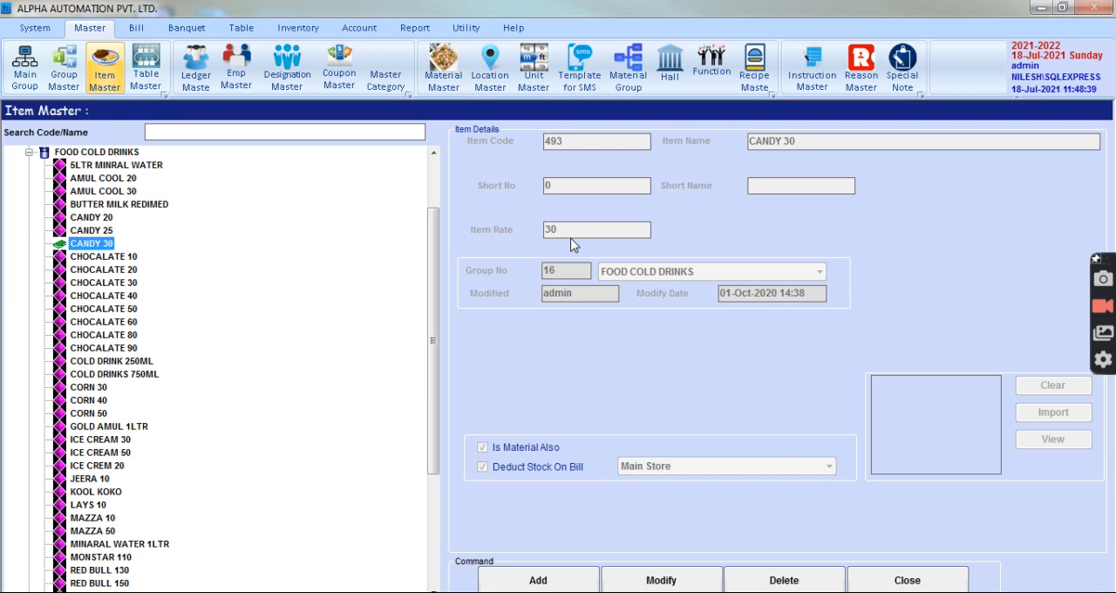
pyautogui.click(962, 576)
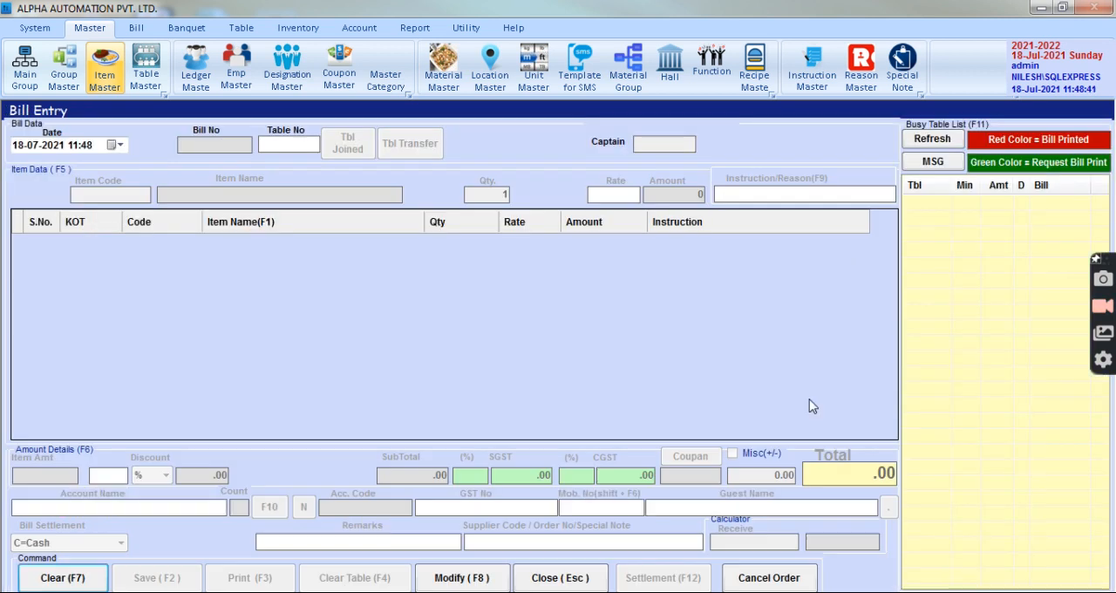
# Reopen Bill Entry and start a new bill for table 1 with captain code 1.
pyautogui.press('Escape')
pyautogui.click(130, 27)
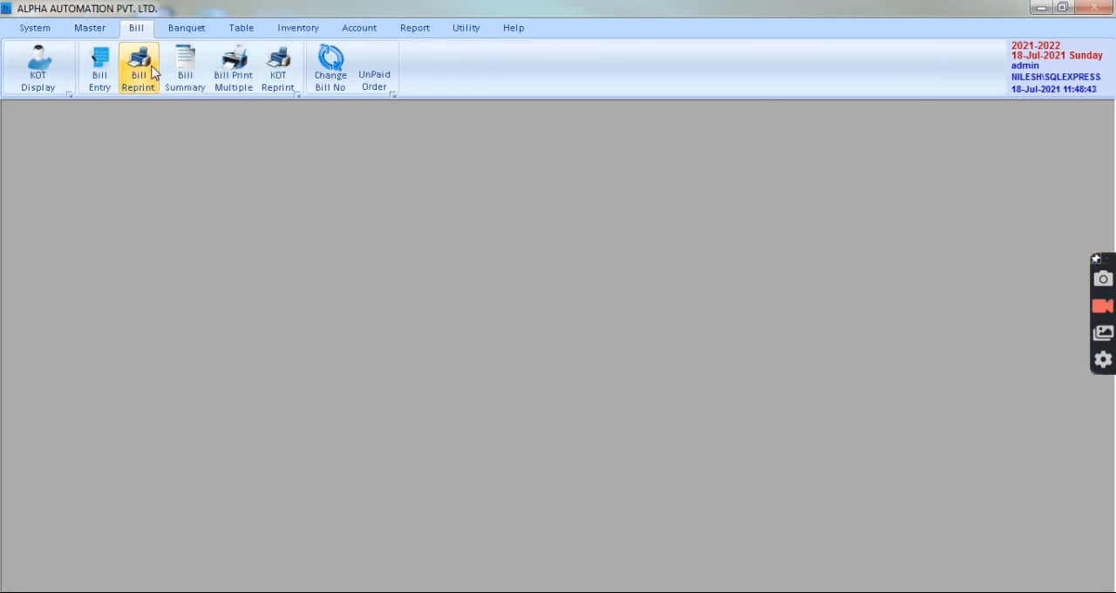
pyautogui.click(99, 70)
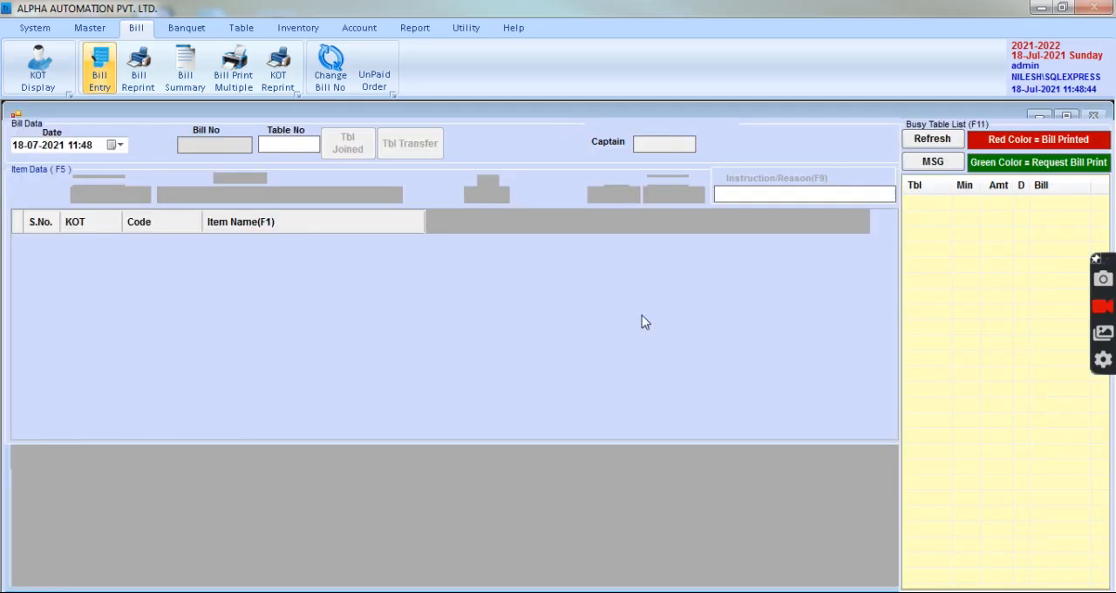
pyautogui.write('1')
pyautogui.press('Return')
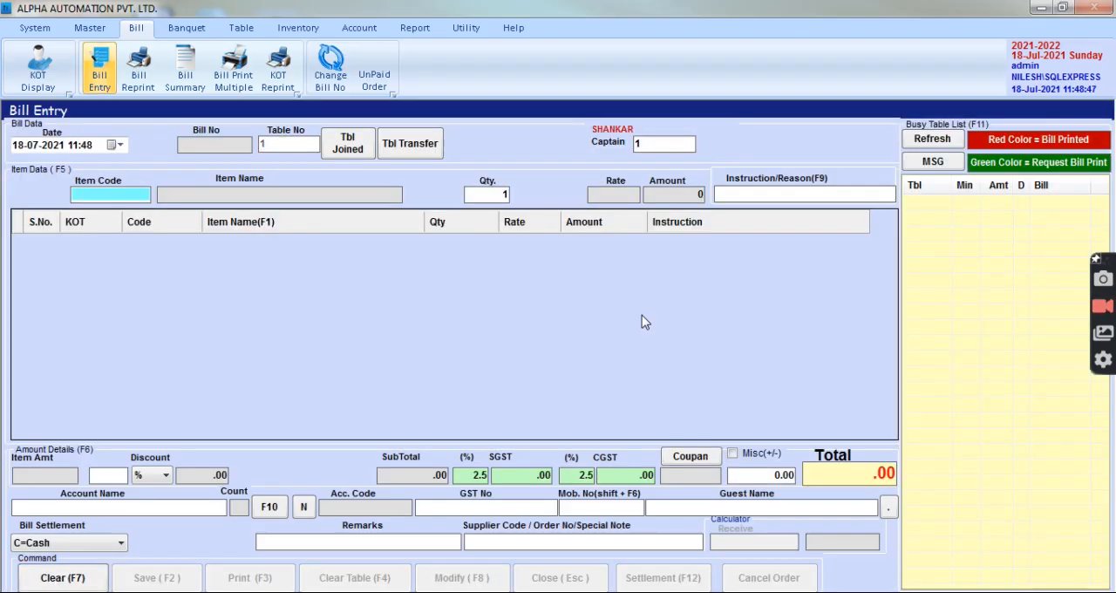
# Add MINSTRONE SOUP (code 105) to the table 1 bill as two separate lines of quantity 1.
pyautogui.write('min')
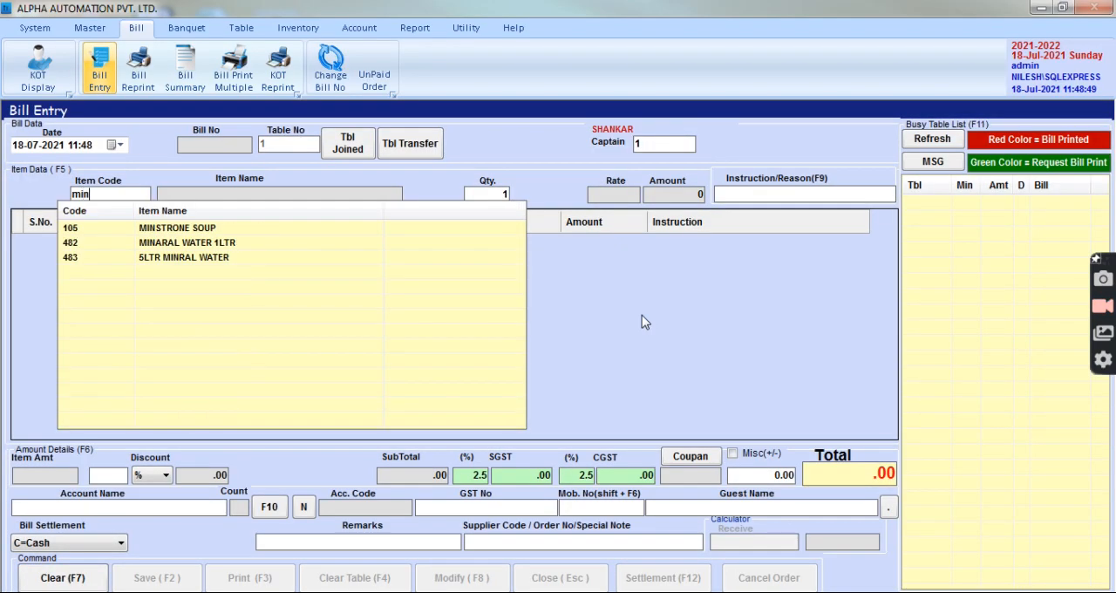
pyautogui.press('Return')
pyautogui.press('Return')
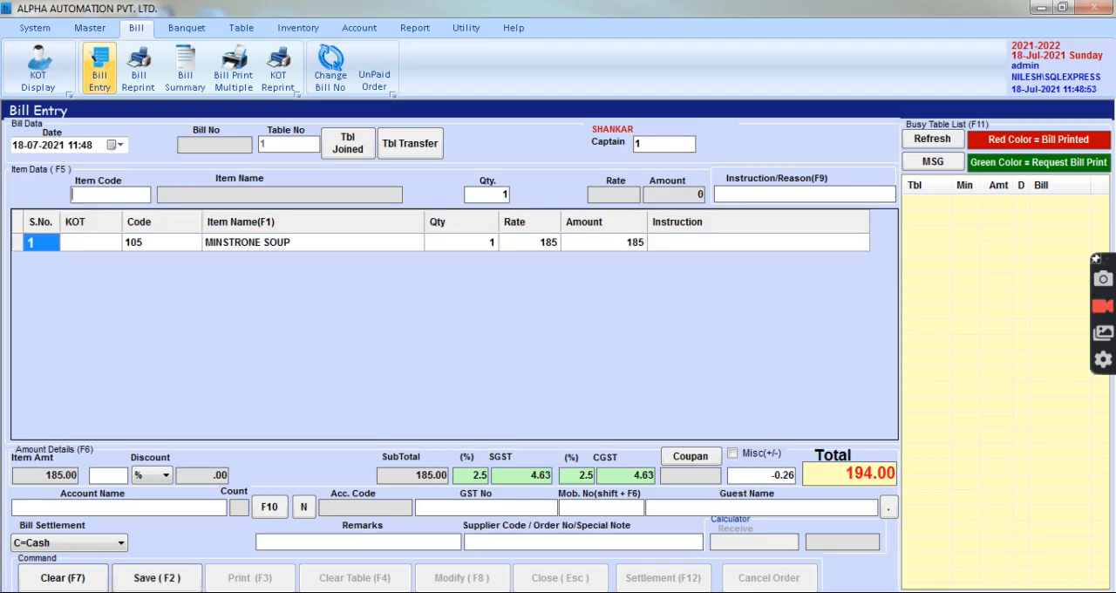
pyautogui.write('min')
pyautogui.press('Down')
pyautogui.press('Return')
pyautogui.press('Return')
pyautogui.press('Return')
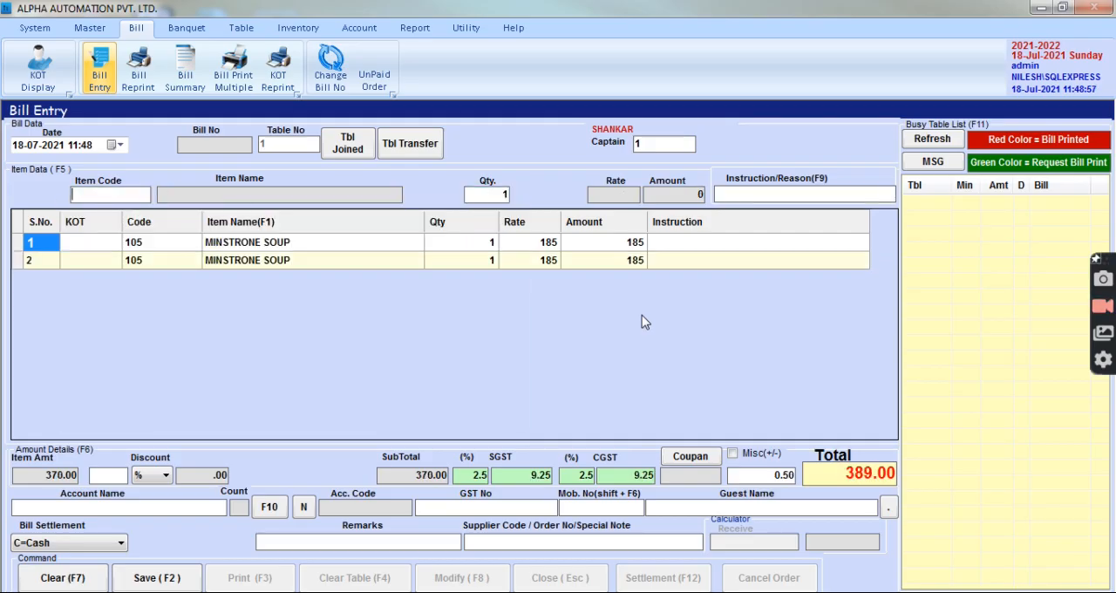
# Add ALOO PARATHA, CURD, PICKLE (code 1) and THEPLA, PICKLE (code 2) to the bill, quantity 1 each.
pyautogui.write('1')
pyautogui.press('Return')
pyautogui.press('Return')
pyautogui.press('Return')
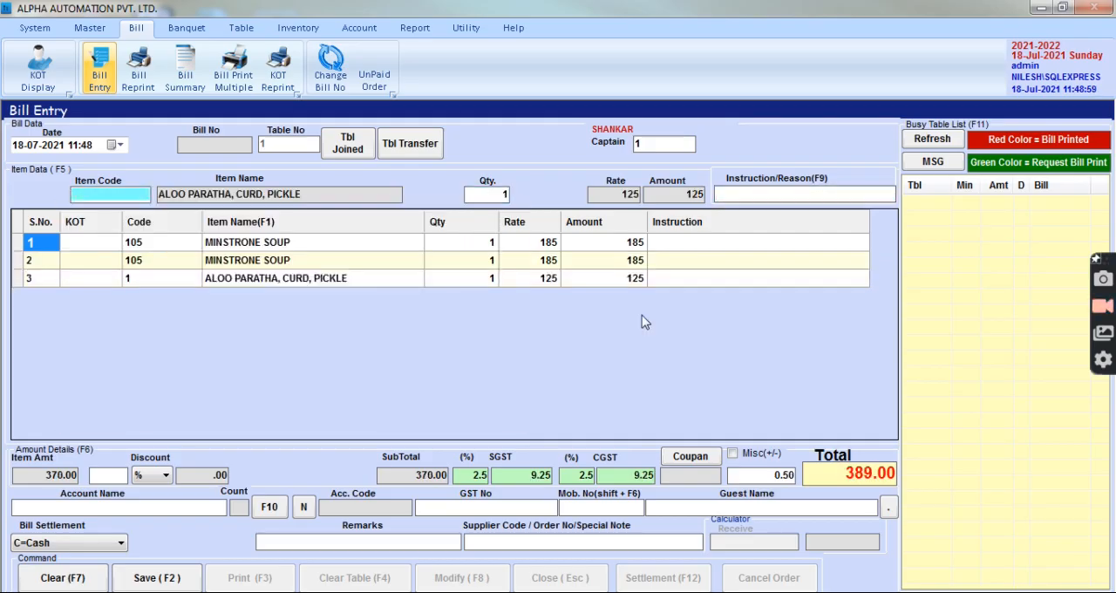
pyautogui.write('2')
# Add one PAVA BATETA (code 3) and save the table 1 order.
pyautogui.press('Return')
pyautogui.press('Return')
pyautogui.press('Return')
pyautogui.write('3')
pyautogui.press('Return')
pyautogui.press('Return')
pyautogui.press('Return')
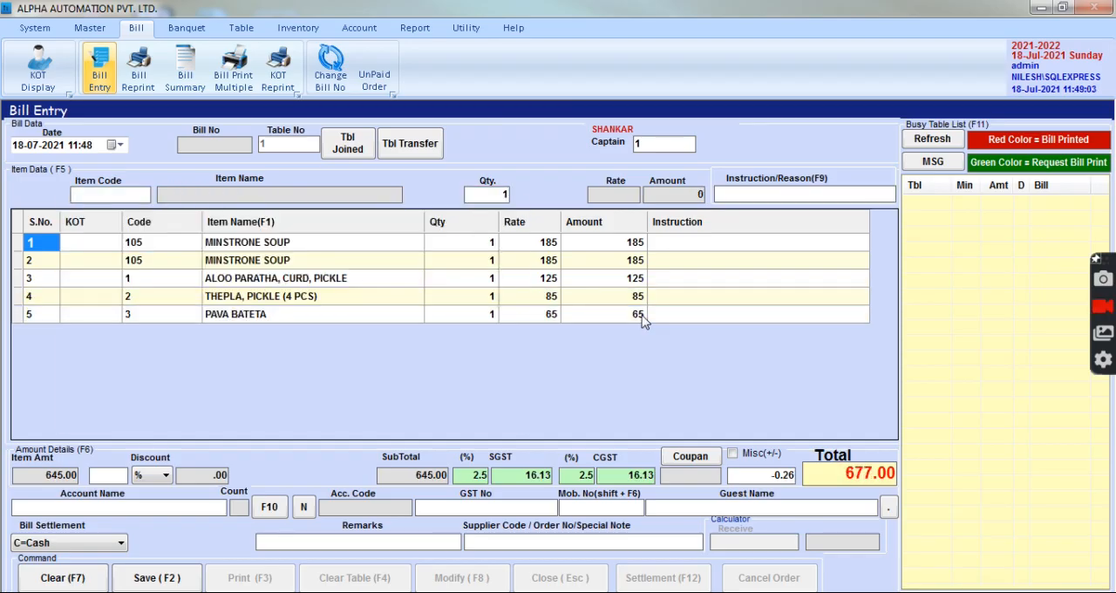
pyautogui.press('F2')
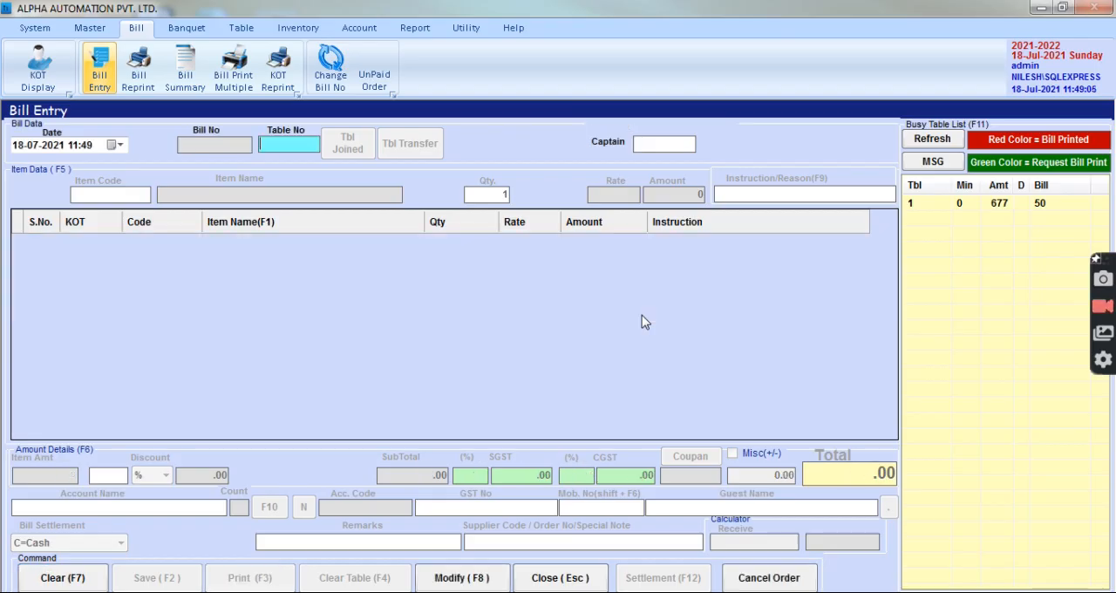
# Start a bill for table 3 and set its captain code to 1.
pyautogui.write('3')
pyautogui.press('Return')
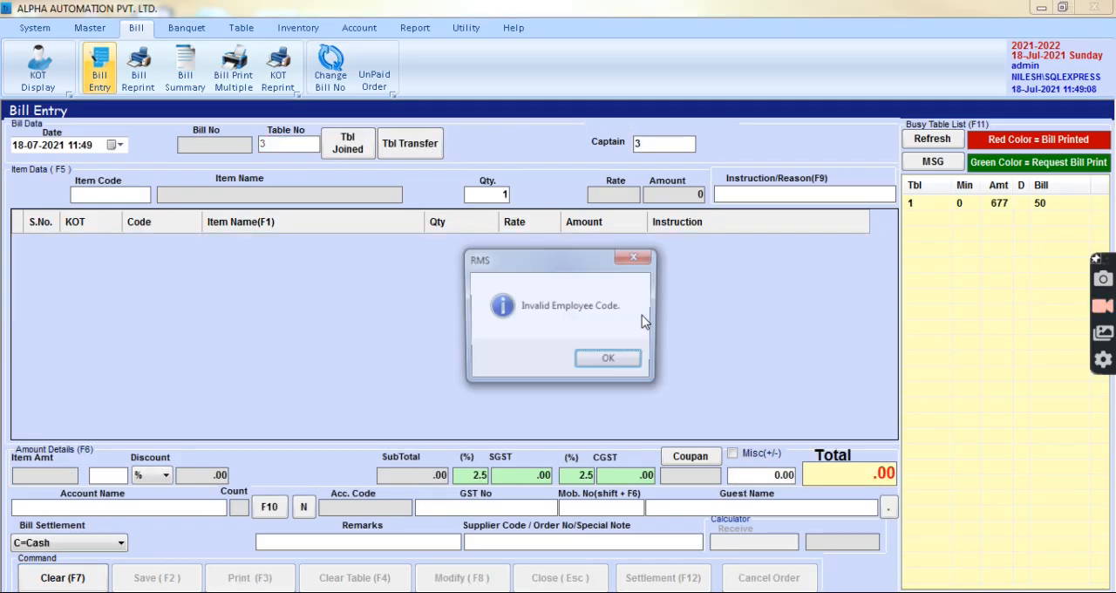
pyautogui.press('Return')
pyautogui.press('Return')
pyautogui.write('1')
# Add one item with code 1 to the table 3 bill and save the order.
pyautogui.press('Return')
pyautogui.press('Return')
pyautogui.press('Return')
pyautogui.write('1')
pyautogui.press('Return')
pyautogui.press('Return')
pyautogui.press('Return')
pyautogui.press('F2')
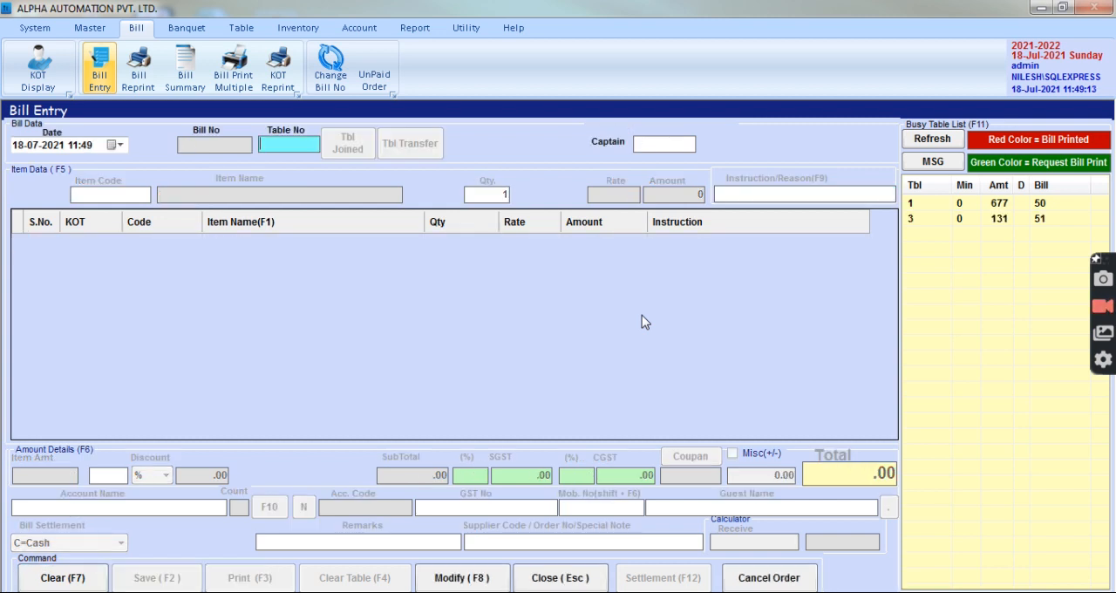
# Open table 1's running bill and add one DAL TADKA (code 341).
pyautogui.press('Return')
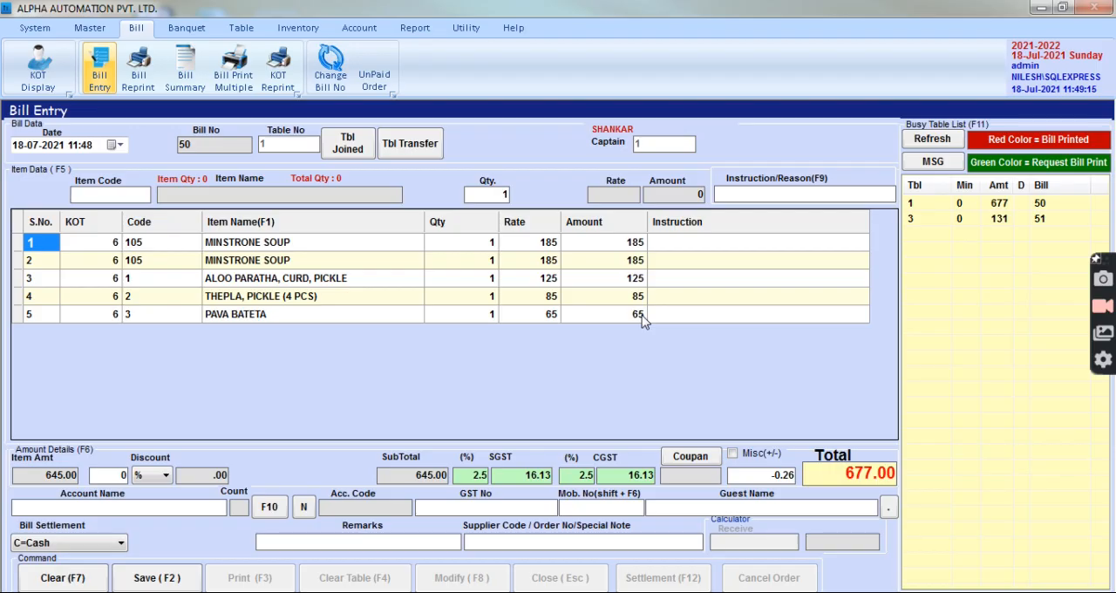
pyautogui.write('34')
pyautogui.press('Down')
pyautogui.press('Down')
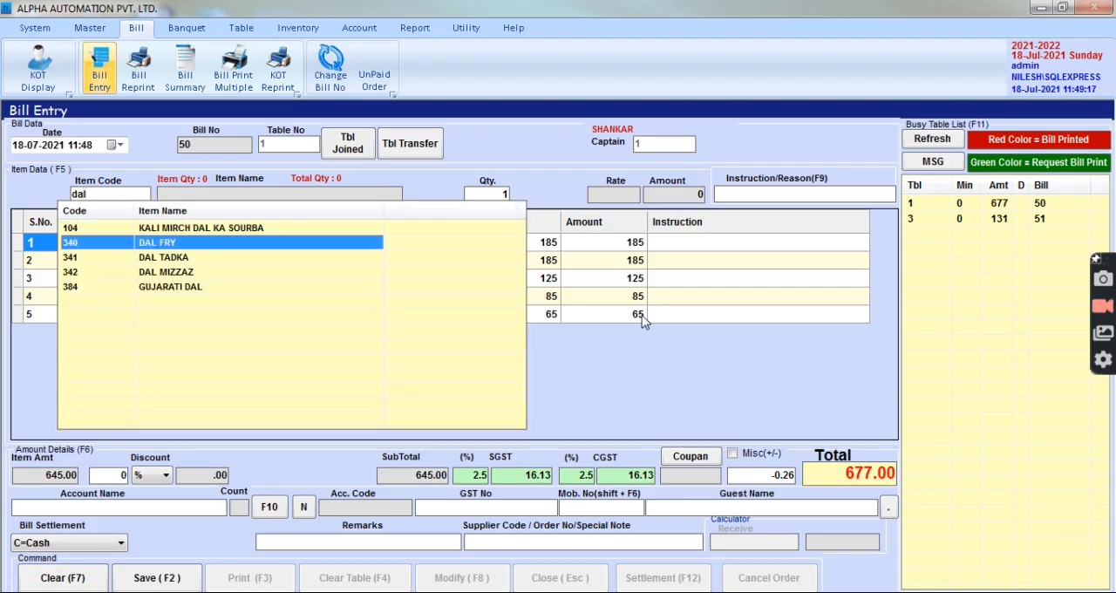
pyautogui.press('Return')
# Add one UPMA (code 4) to the table 1 bill and save it.
pyautogui.press('Return')
pyautogui.press('Return')
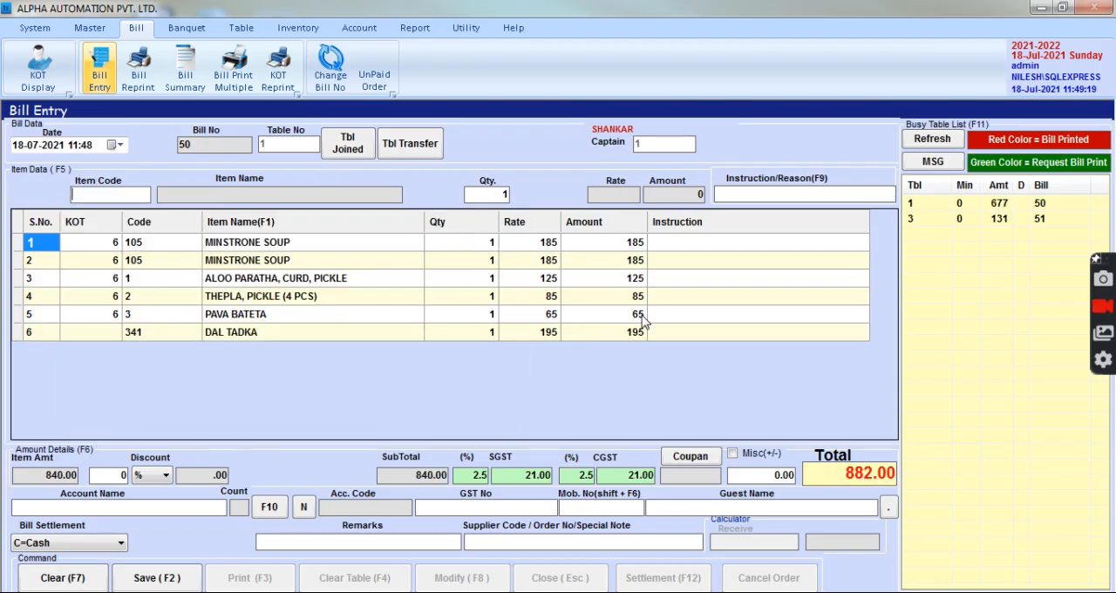
pyautogui.write('4')
pyautogui.press('Down')
pyautogui.press('Return')
pyautogui.press('Return')
pyautogui.press('Return')
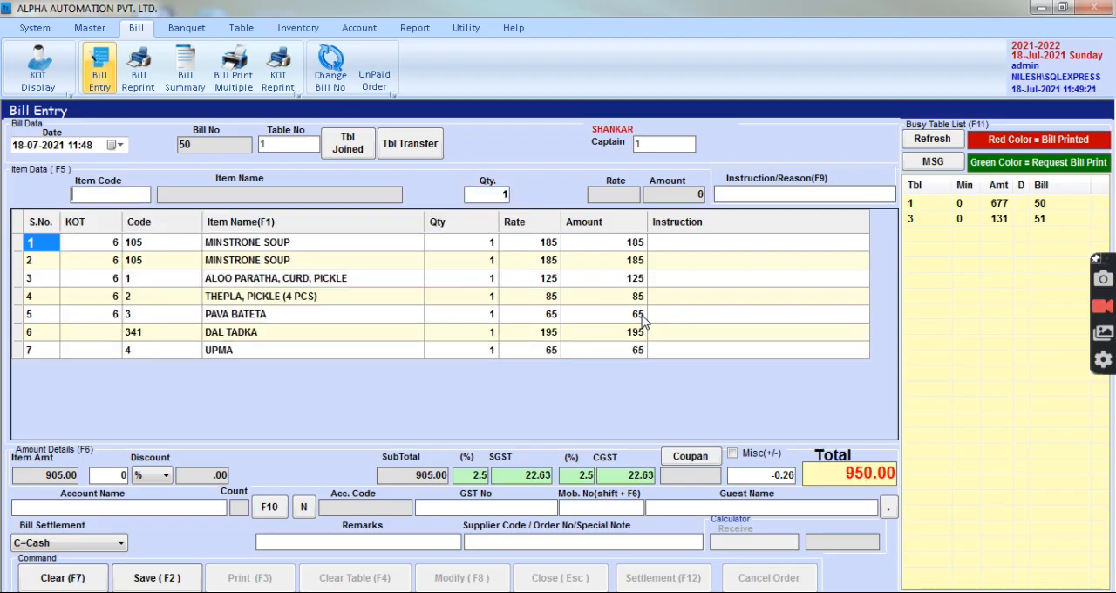
pyautogui.press('F2')
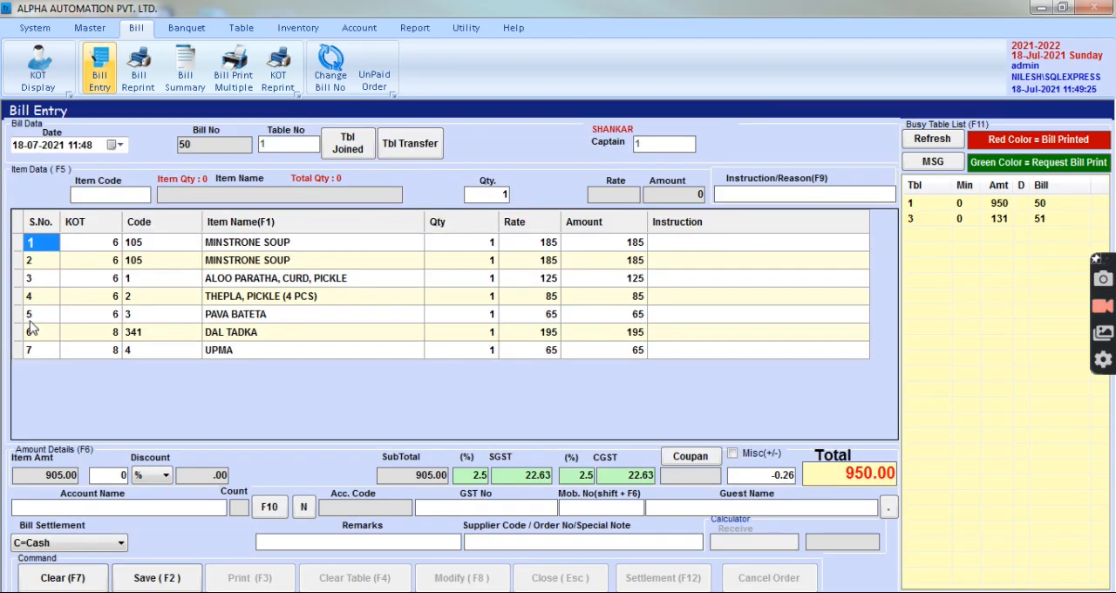
# Delete the PAVA BATETA line from the table 1 bill, save the bill and clear the form.
pyautogui.click(15, 315)
pyautogui.press('Delete')
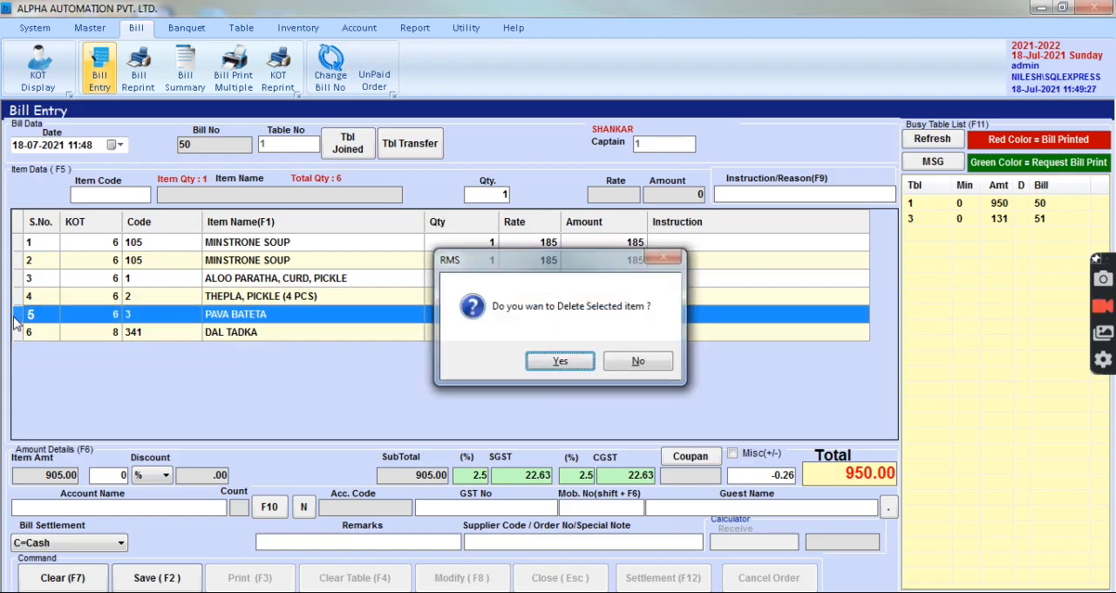
pyautogui.press('Return')
pyautogui.click(175, 578)
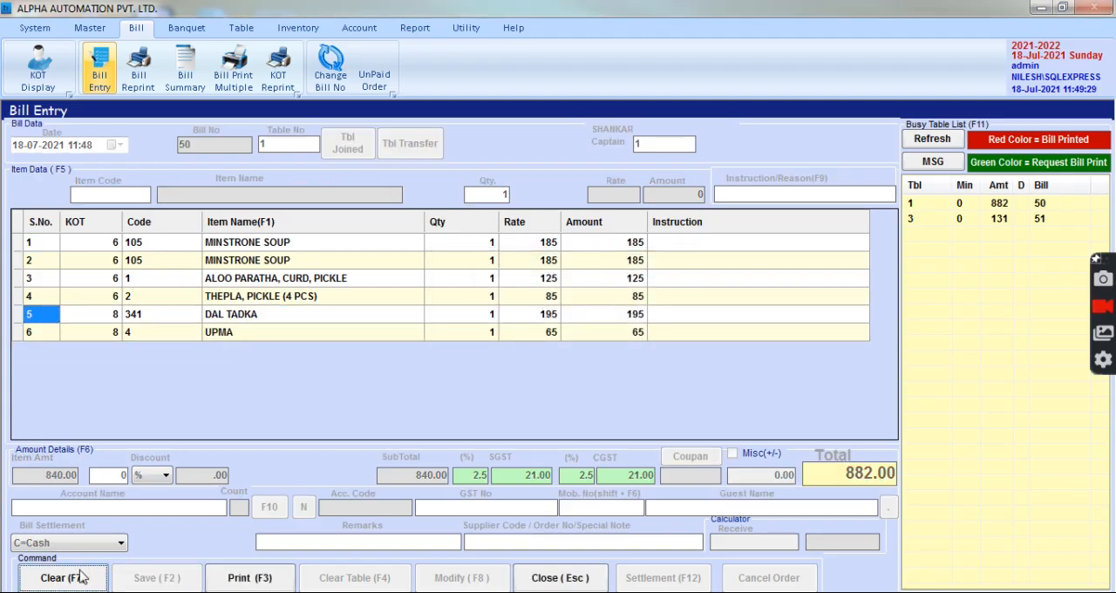
pyautogui.click(76, 578)
# Reopen table 1's bill from the busy table list, choose C=Cash as the bill settlement and save it.
pyautogui.doubleClick(910, 206)
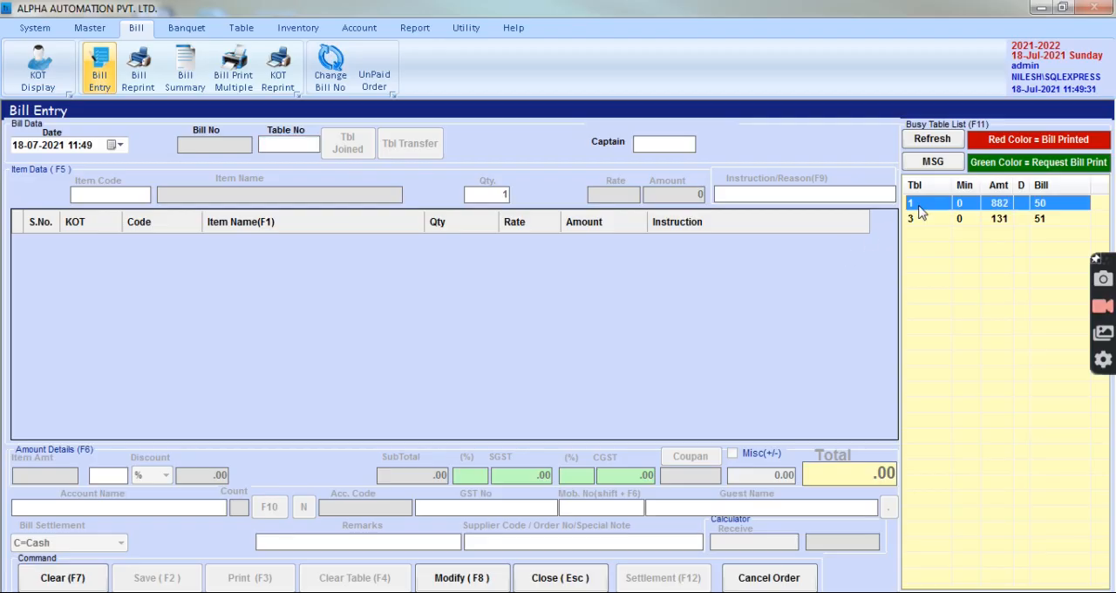
pyautogui.click(109, 475)
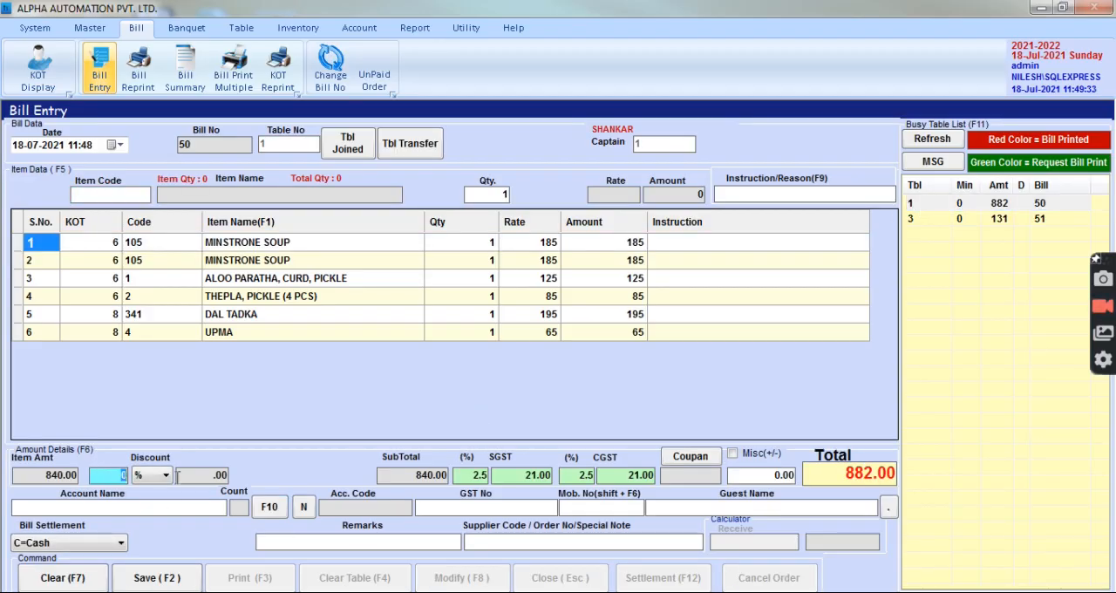
pyautogui.click(446, 510)
pyautogui.click(709, 510)
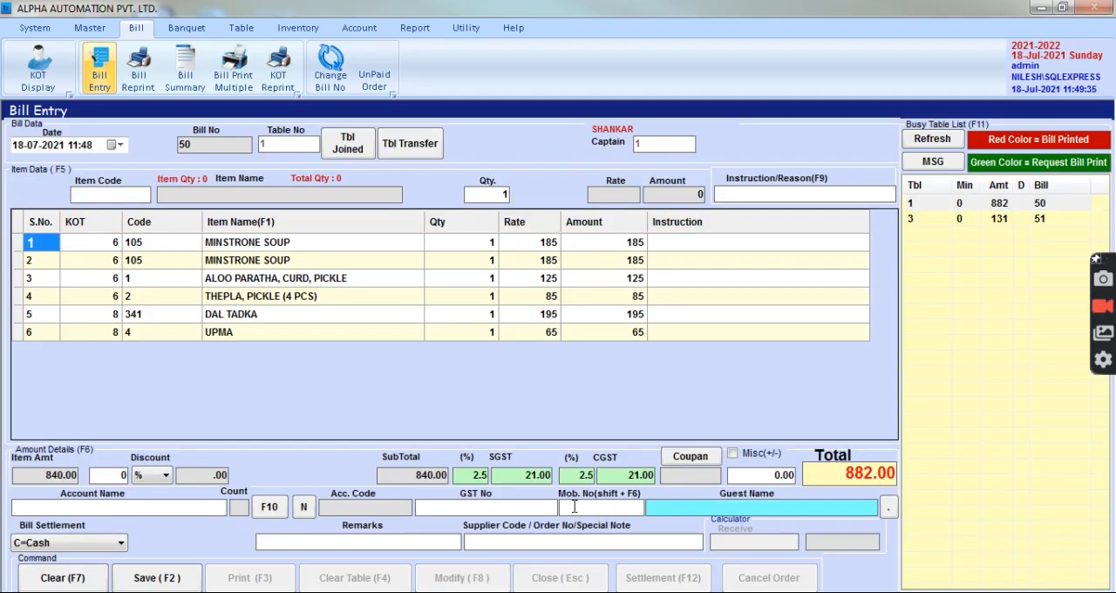
pyautogui.click(105, 544)
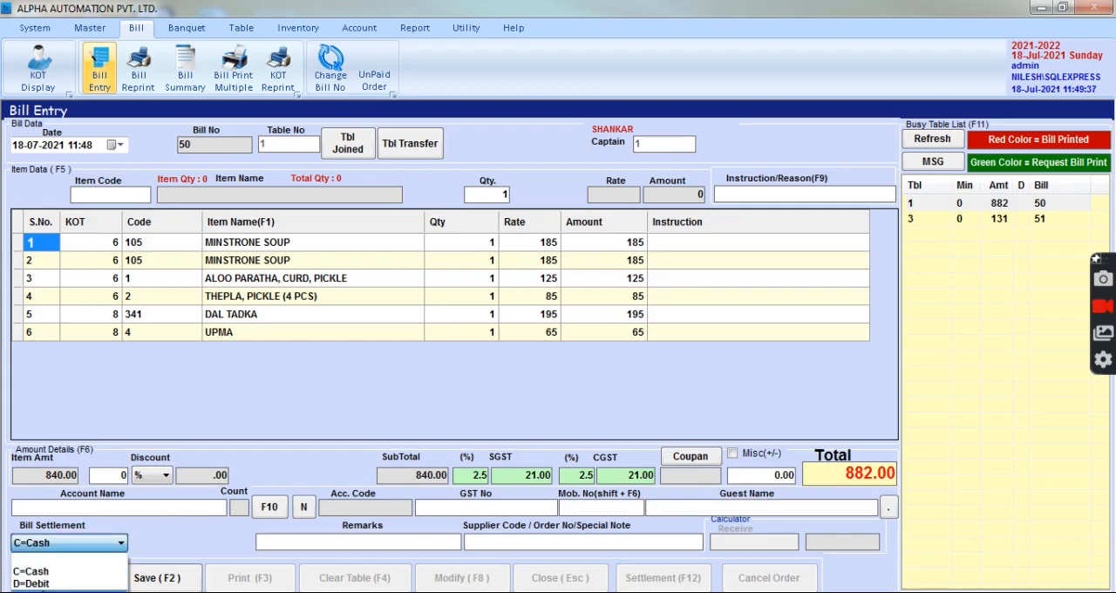
pyautogui.click(43, 574)
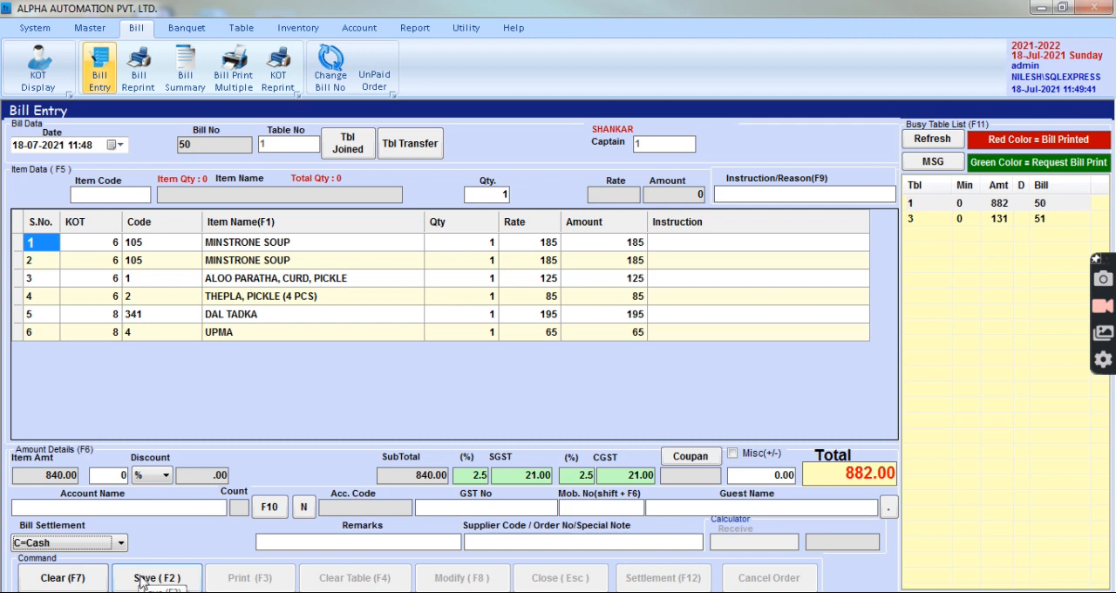
pyautogui.click(142, 580)
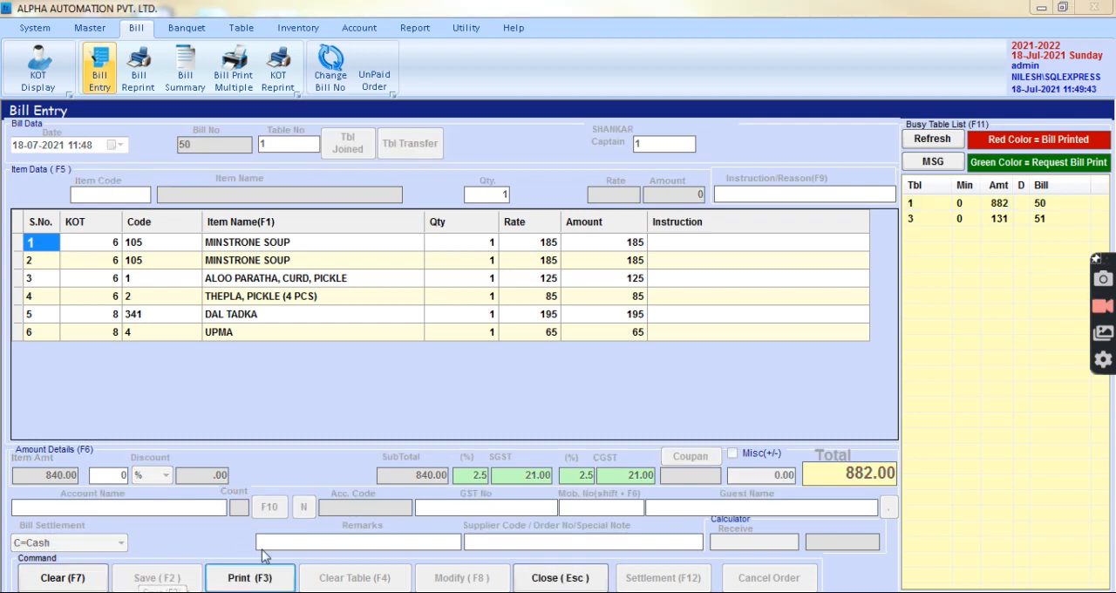
# Print table 1's bill to PDF on the Desktop, overwriting Crystal Reports - Bill_Thermal.pdf, then review and close the PDF.
pyautogui.click(496, 373)
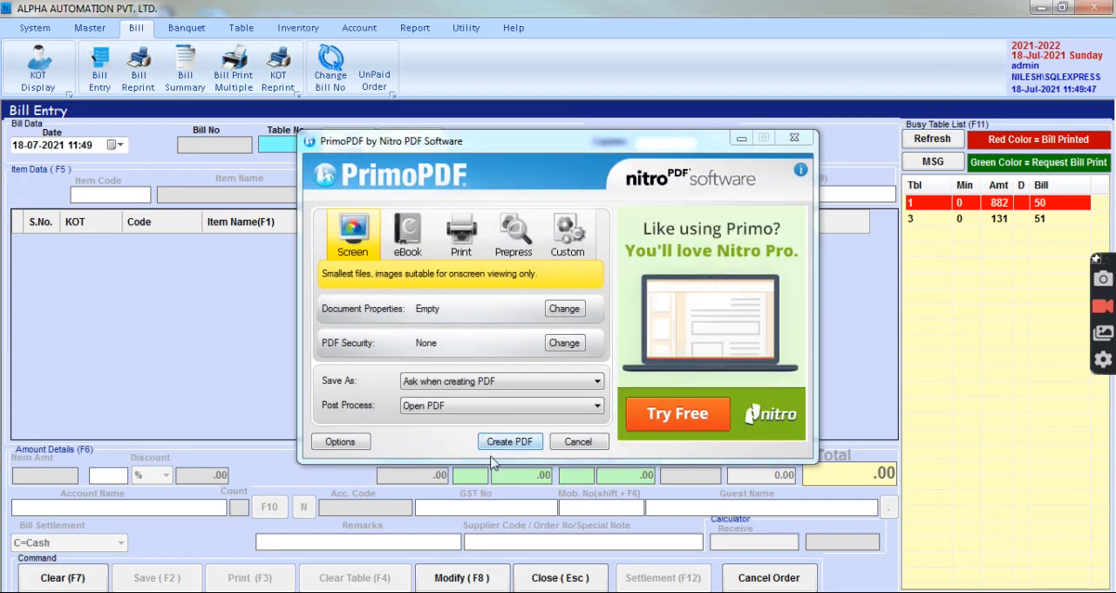
pyautogui.click(530, 441)
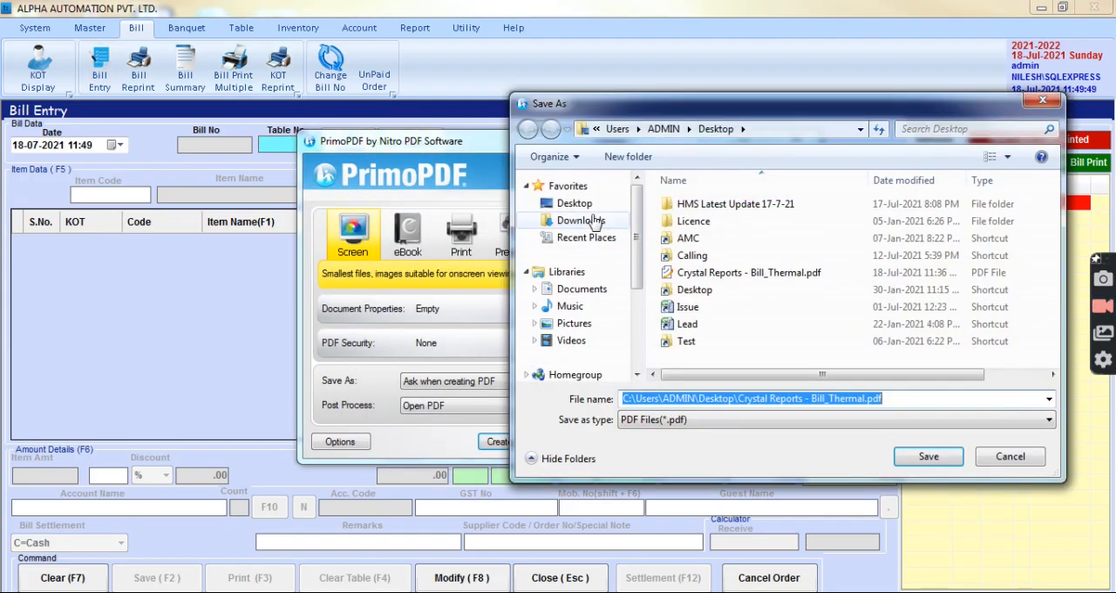
pyautogui.click(558, 203)
pyautogui.click(951, 458)
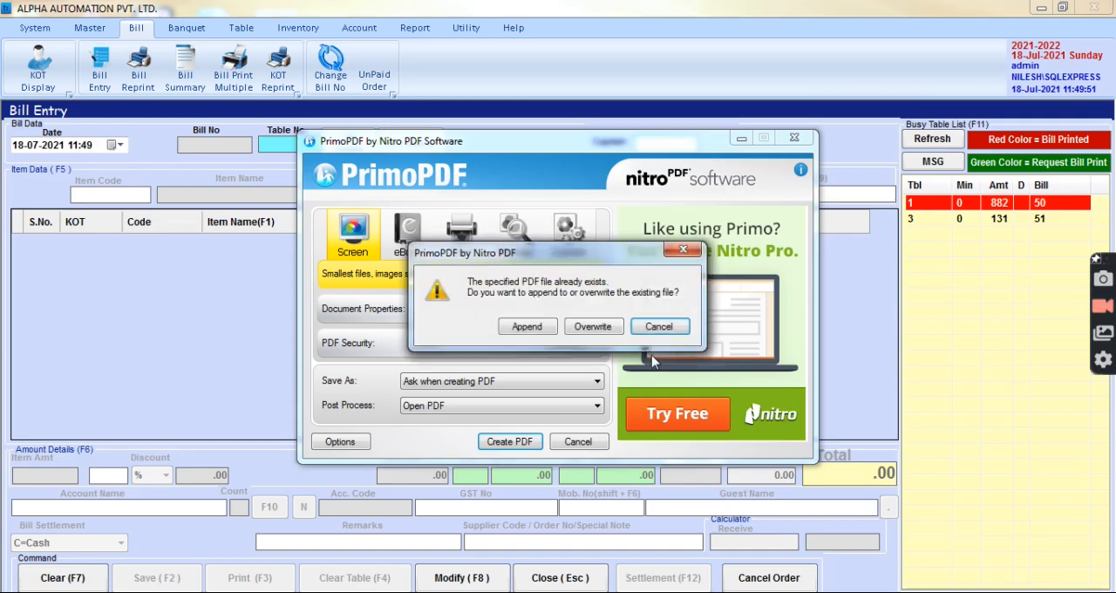
pyautogui.click(585, 338)
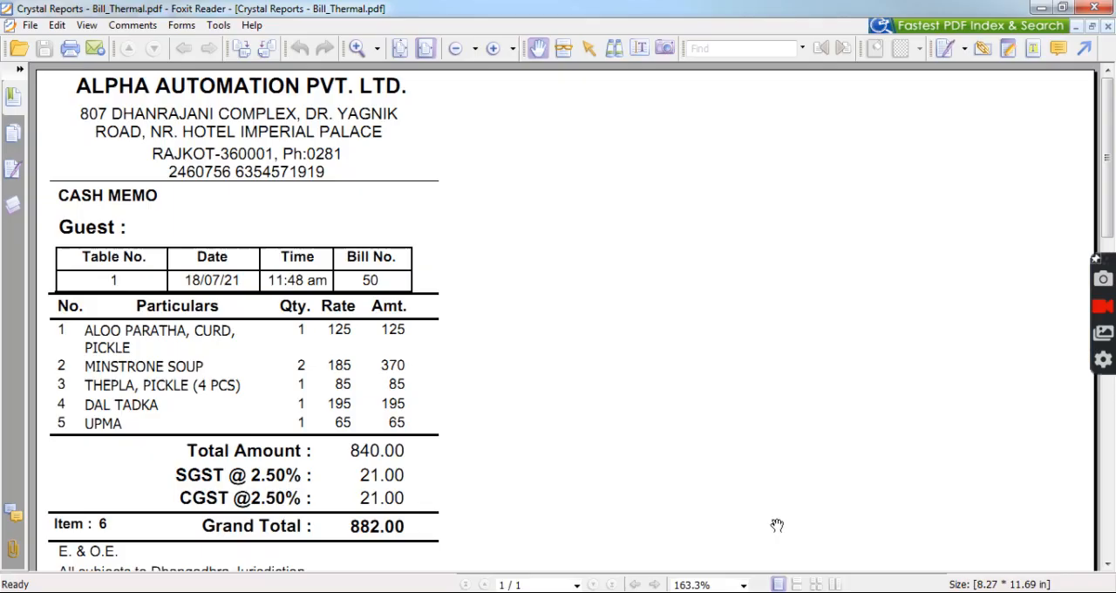
pyautogui.scroll(-3, 226, 459)
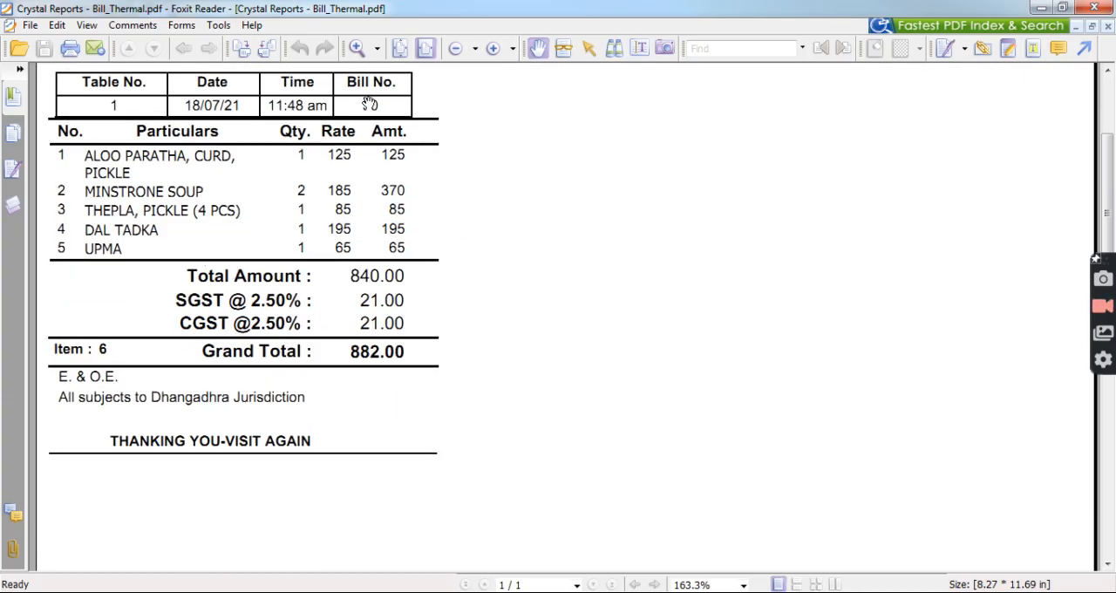
pyautogui.scroll(3, 174, 299)
pyautogui.click(1095, 8)
# Reopen table 1's printed bill from the busy table list and clear the table.
pyautogui.doubleClick(912, 202)
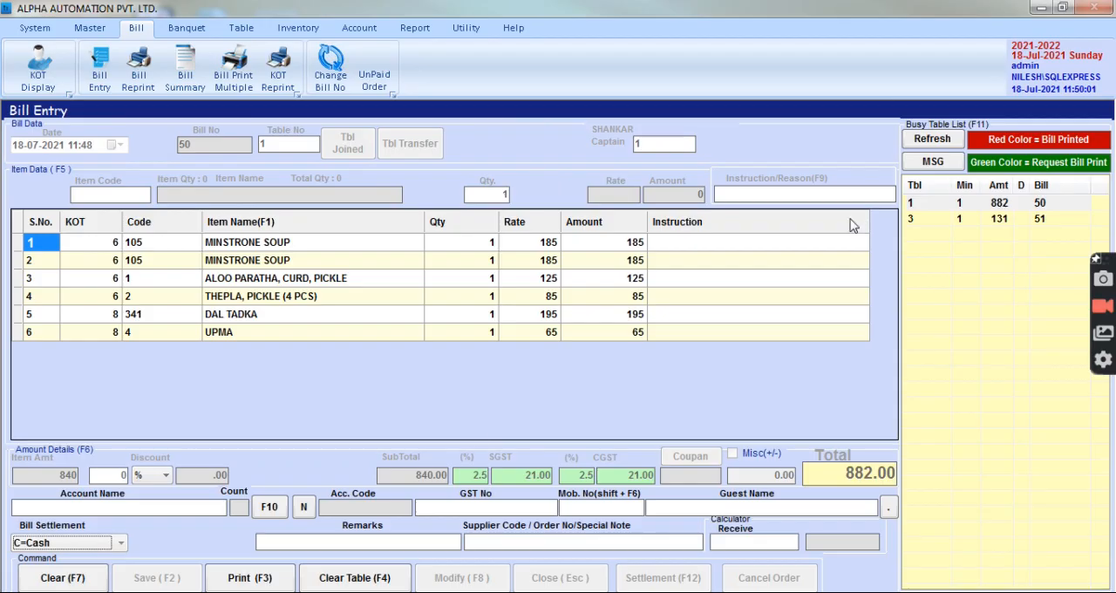
pyautogui.click(377, 574)
pyautogui.press('Return')
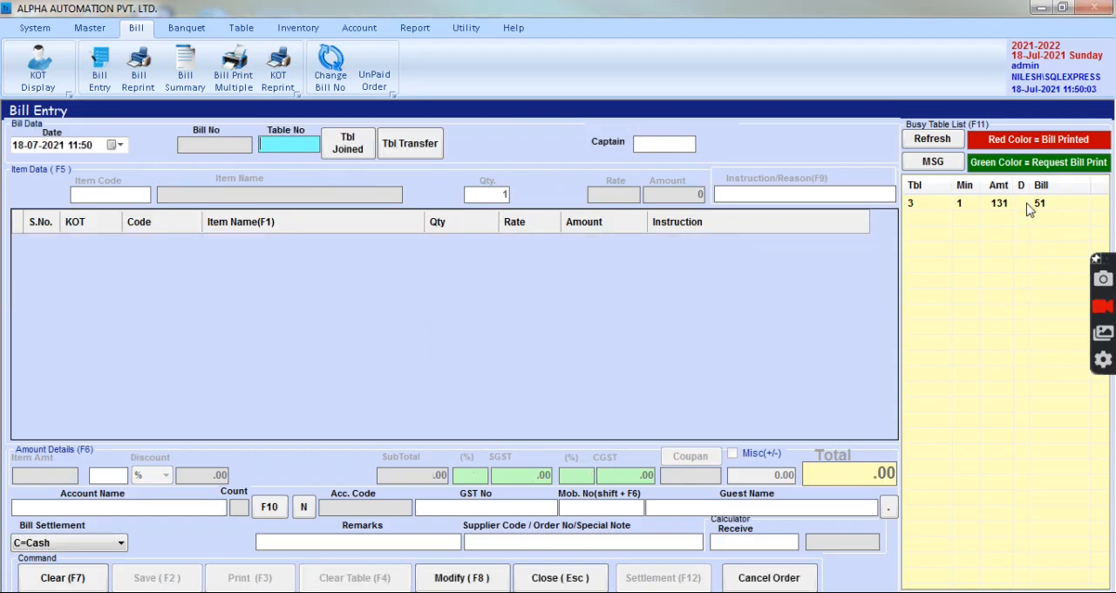
# Open table 3's bill and print it, cancelling the PDF file creation.
pyautogui.doubleClick(1032, 206)
pyautogui.press('F3')
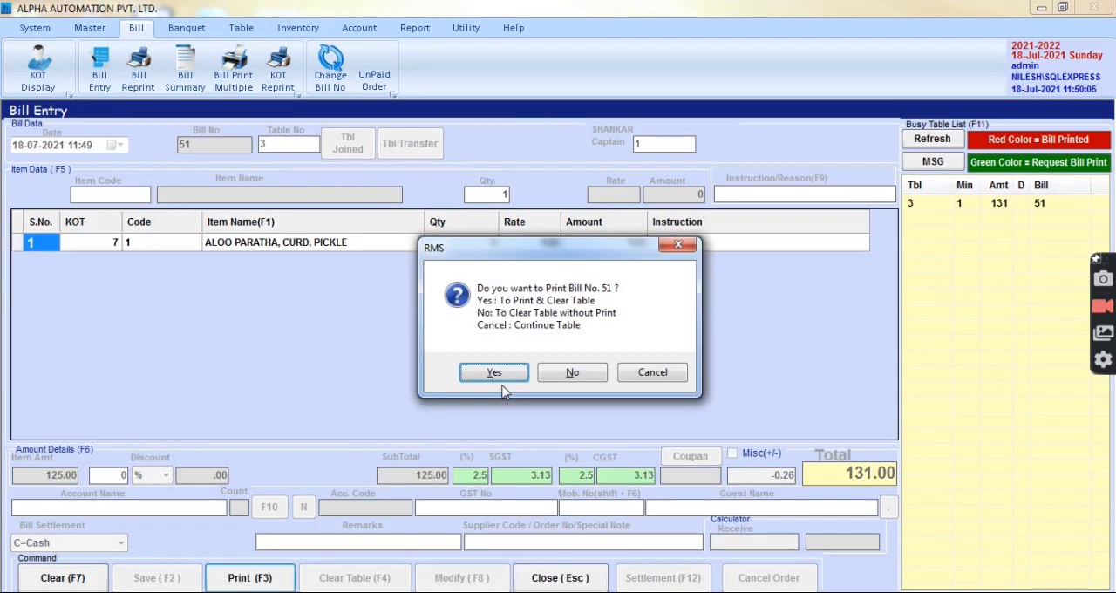
pyautogui.press('Return')
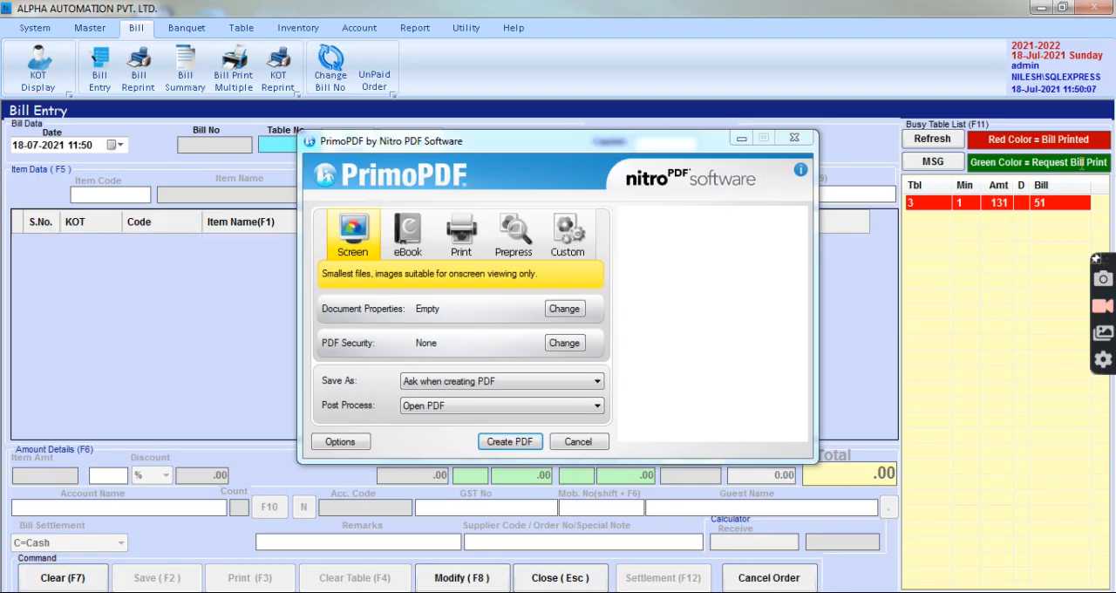
pyautogui.press('Escape')
# Reopen table 3's printed bill from the busy table list and clear the table.
pyautogui.doubleClick(1001, 206)
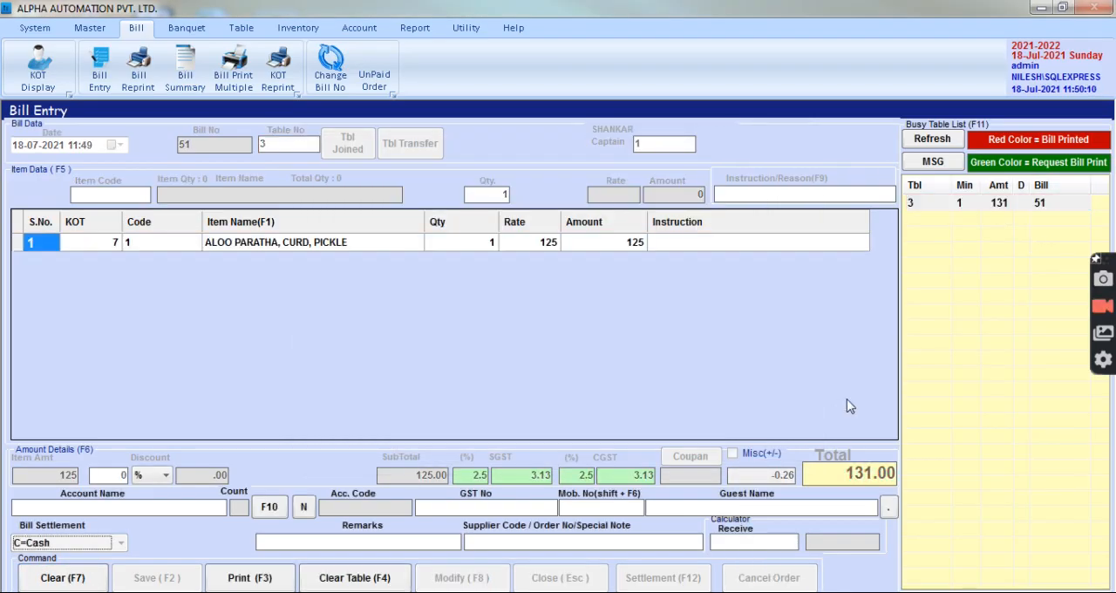
pyautogui.click(319, 581)
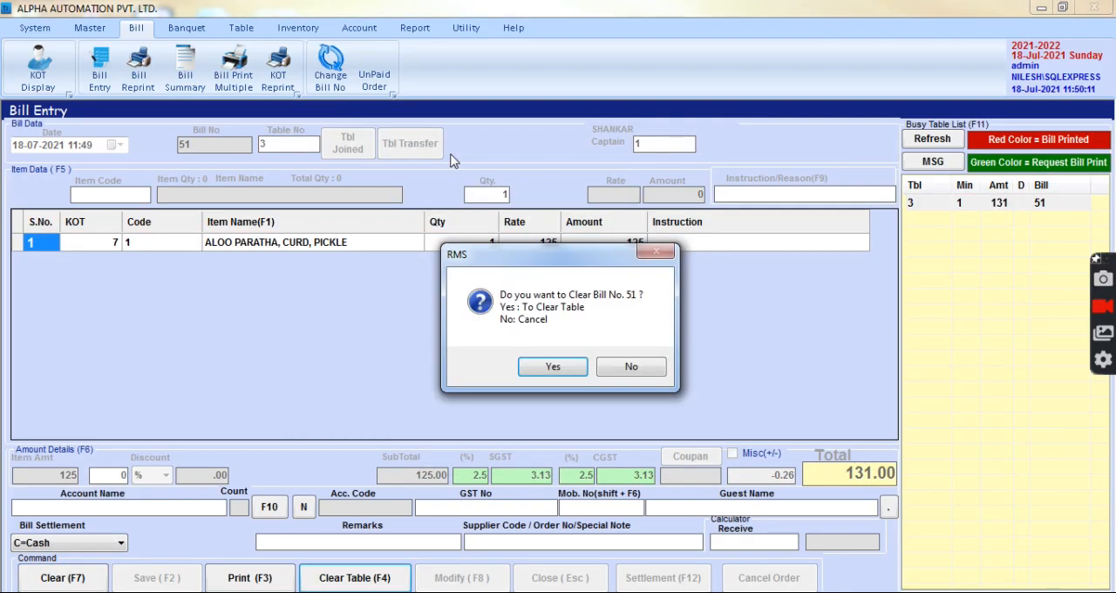
pyautogui.press('Return')
# Preview the reprint of bill 48 in the bill reprint list, and close both the preview and the list.
pyautogui.click(139, 70)
pyautogui.click(142, 247)
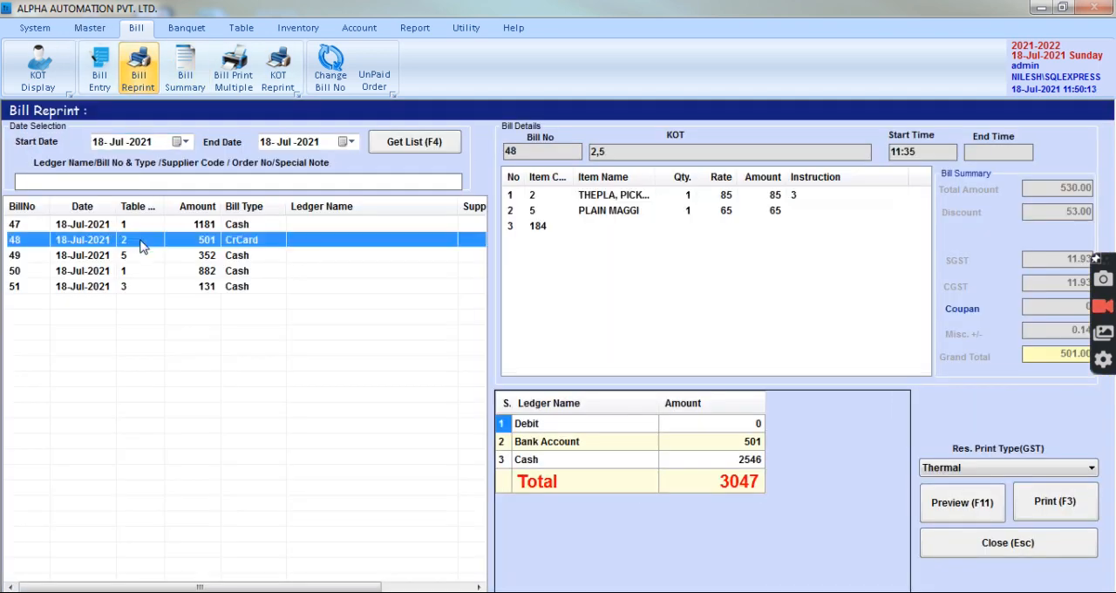
pyautogui.click(933, 516)
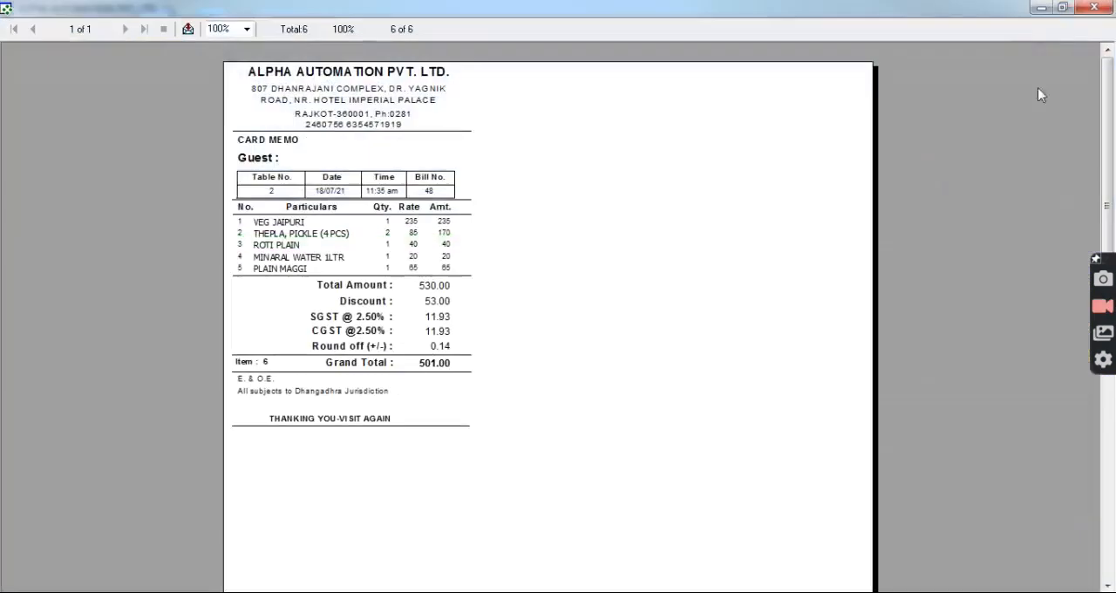
pyautogui.press('Escape')
pyautogui.press('Escape')
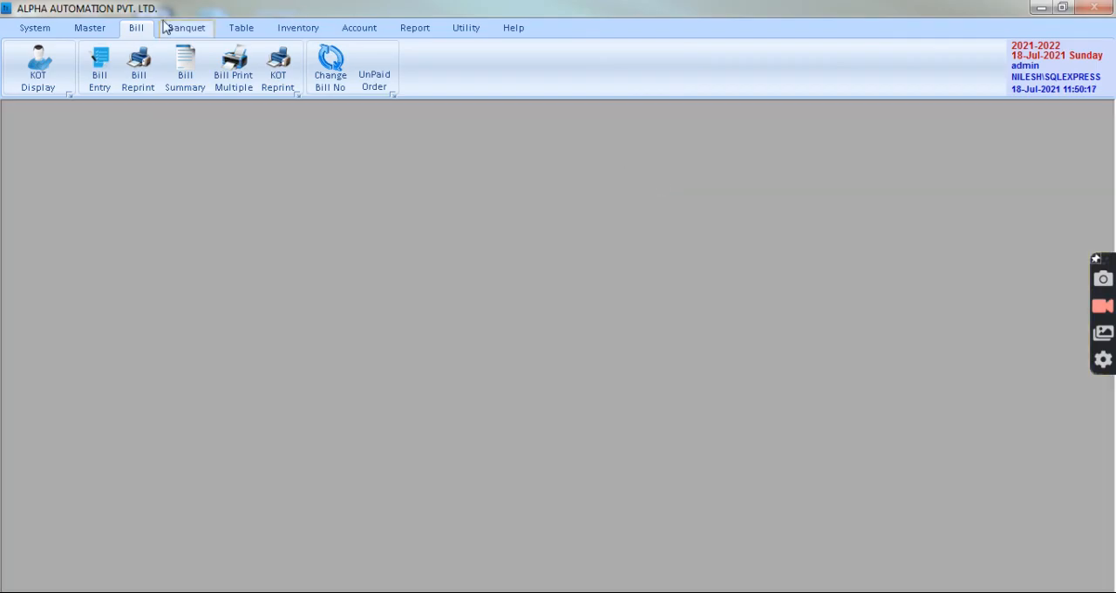
# Preview the daily Sales Register Report for 18-Jul-2021 with all bill types grouped by BillNo, and close it.
pyautogui.click(407, 28)
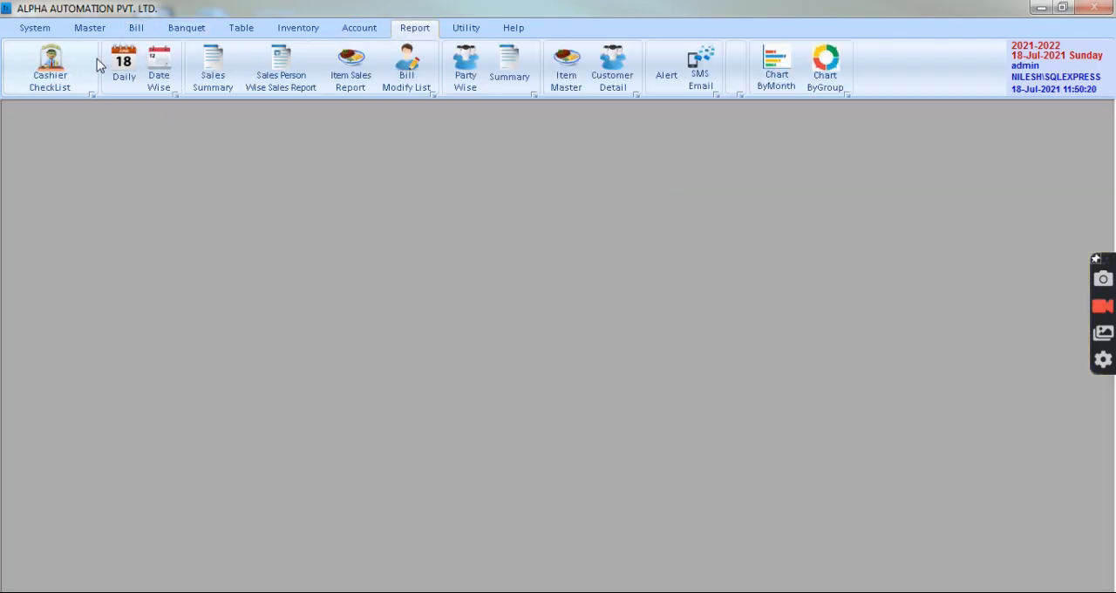
pyautogui.click(124, 66)
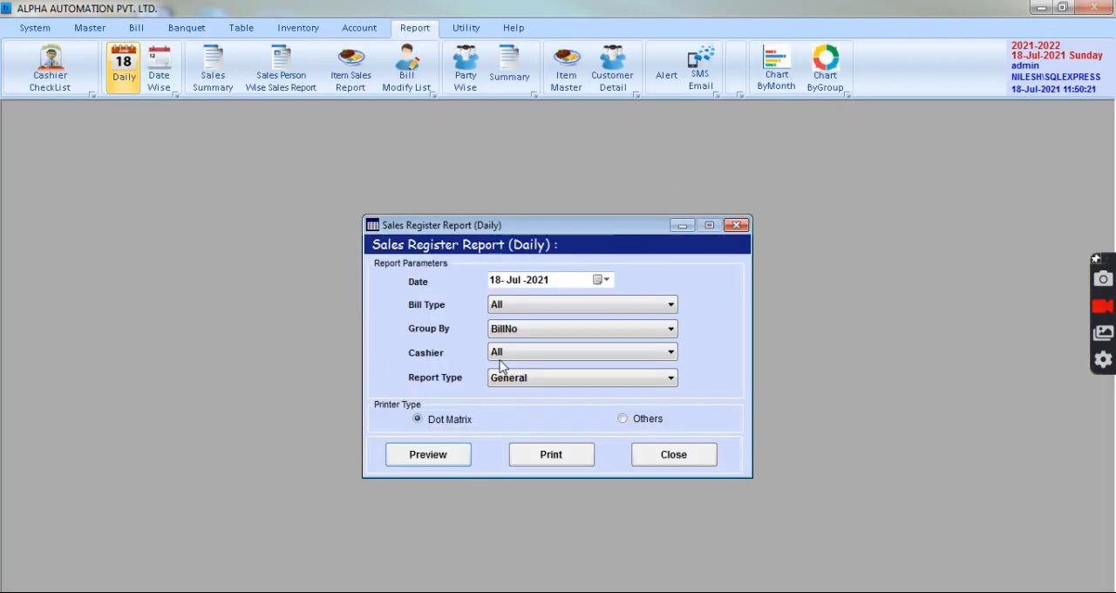
pyautogui.press('Return')
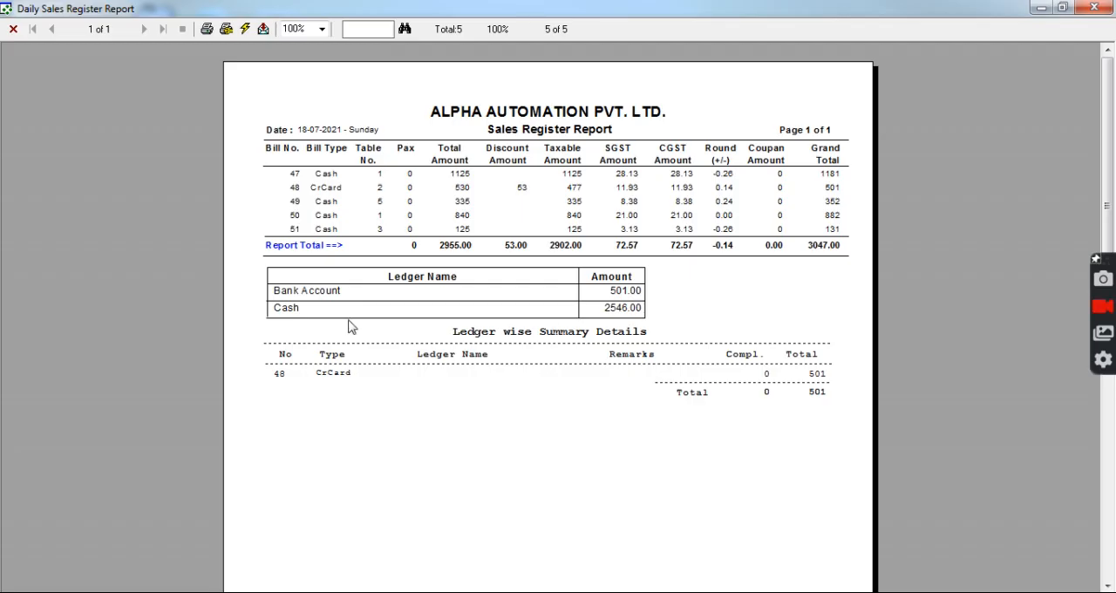
pyautogui.click(1101, 7)
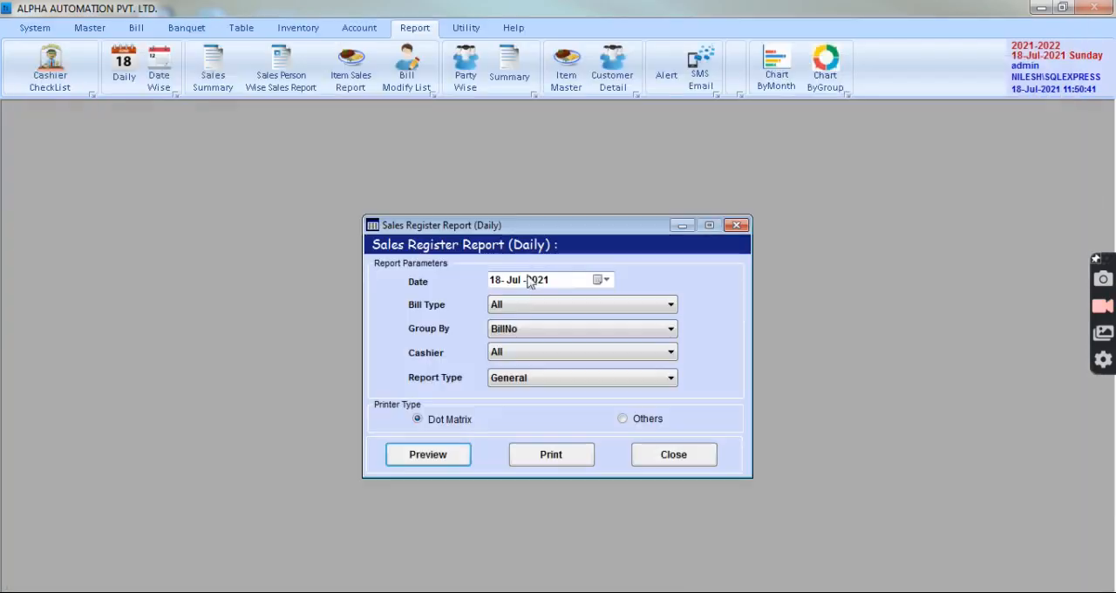
pyautogui.press('Escape')
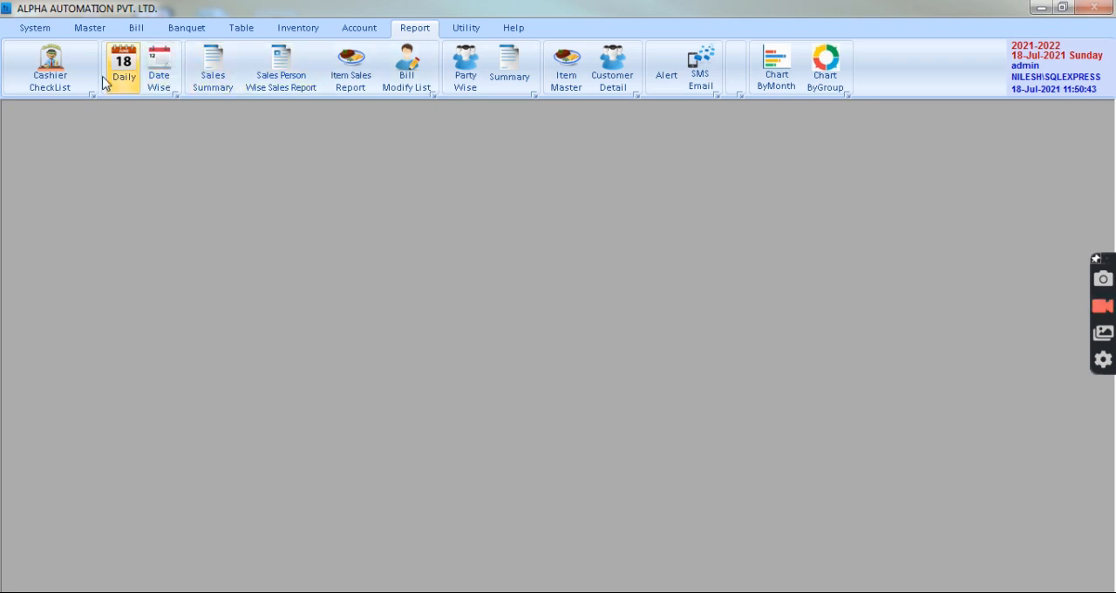
# Preview the Sales Summary Report starting 01-07-2021 with the end date's day set to 31, and close it.
pyautogui.click(205, 74)
pyautogui.press('Tab')
pyautogui.write('31')
pyautogui.press('Tab')
pyautogui.click(436, 474)
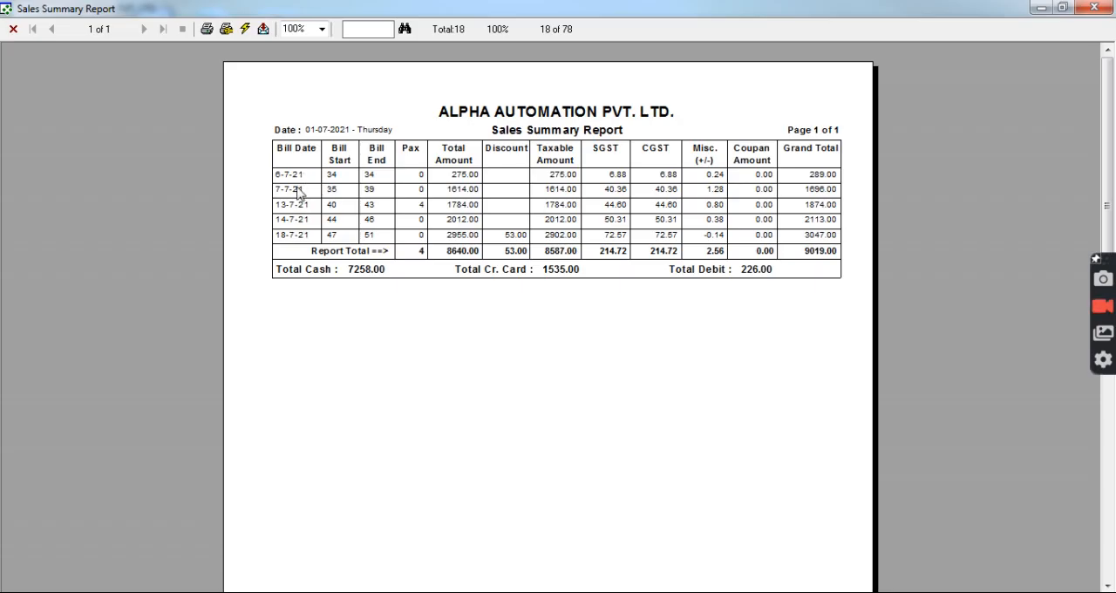
pyautogui.click(1094, 7)
pyautogui.press('Escape')
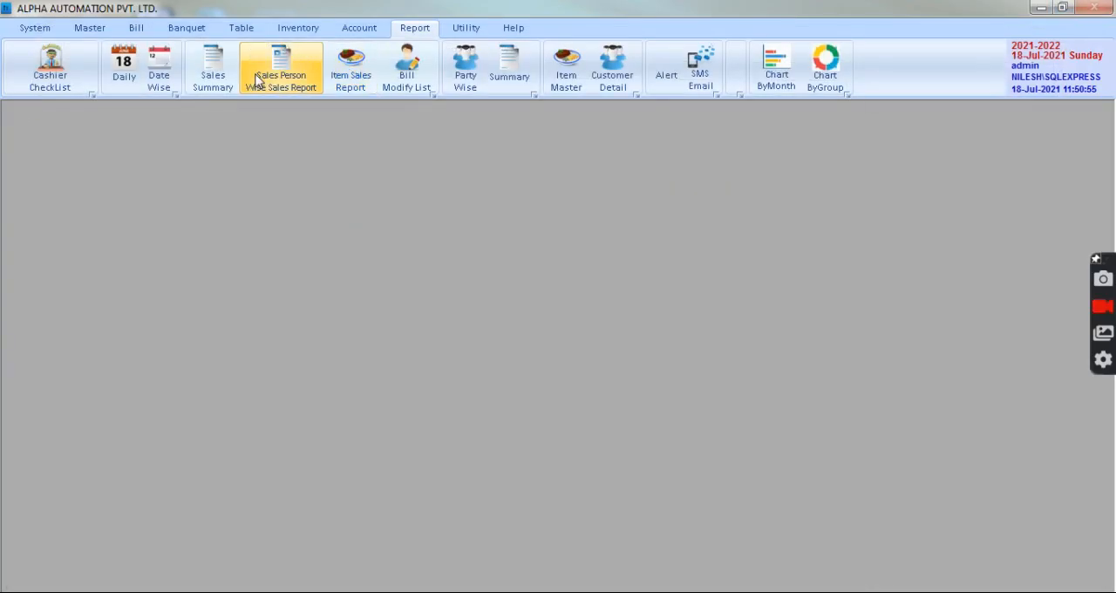
# Preview the detailed Item Sales Report for 18-Jul-2021 with all groups, read through it and close the preview.
pyautogui.click(351, 69)
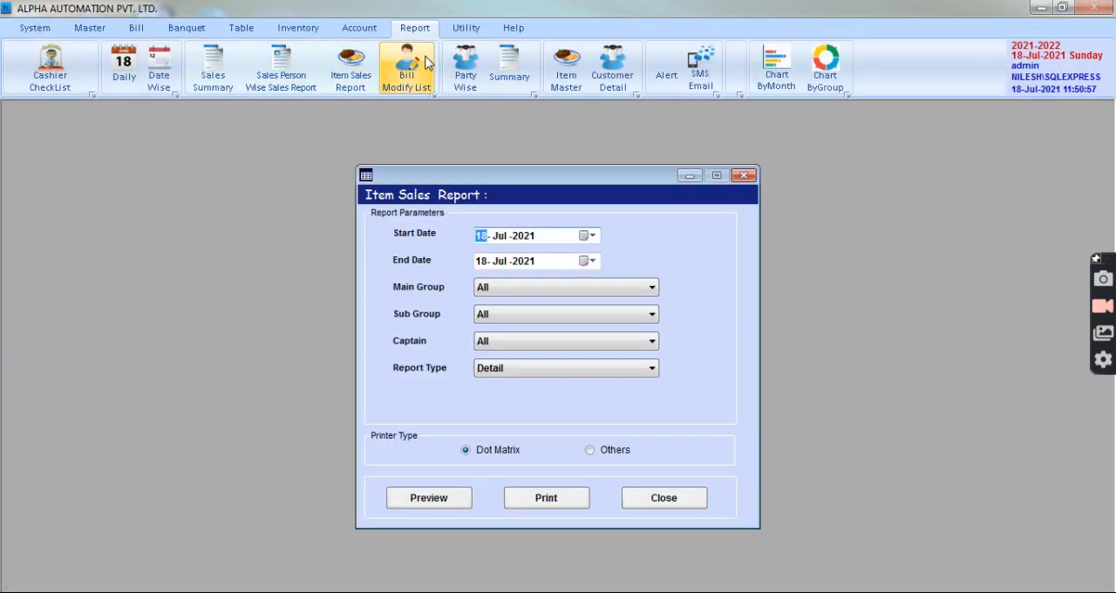
pyautogui.click(417, 499)
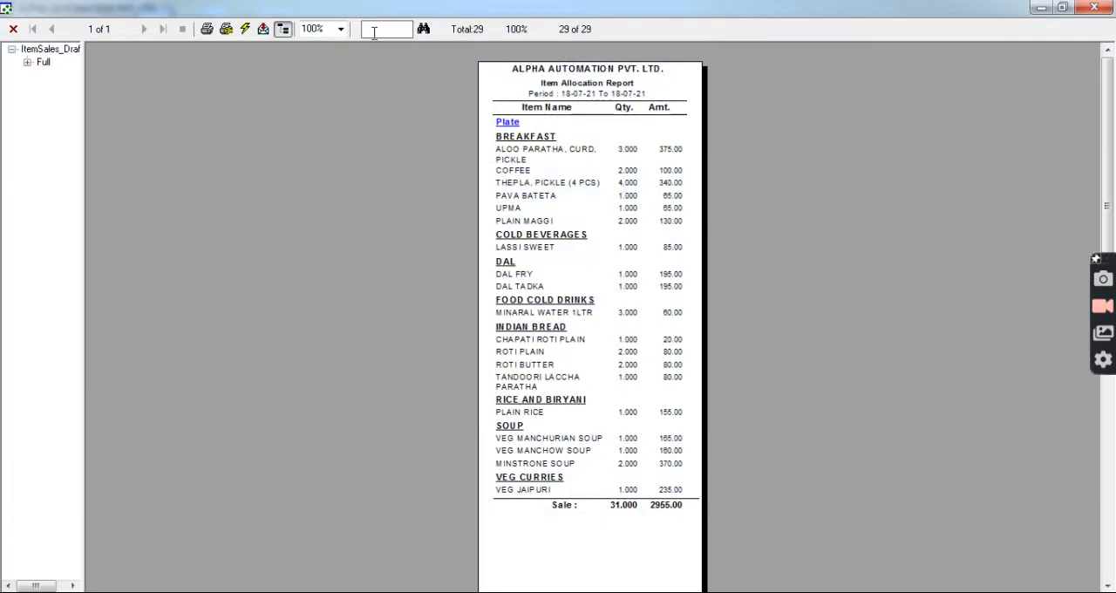
pyautogui.click(341, 30)
pyautogui.click(315, 83)
pyautogui.scroll(-2, 586, 79)
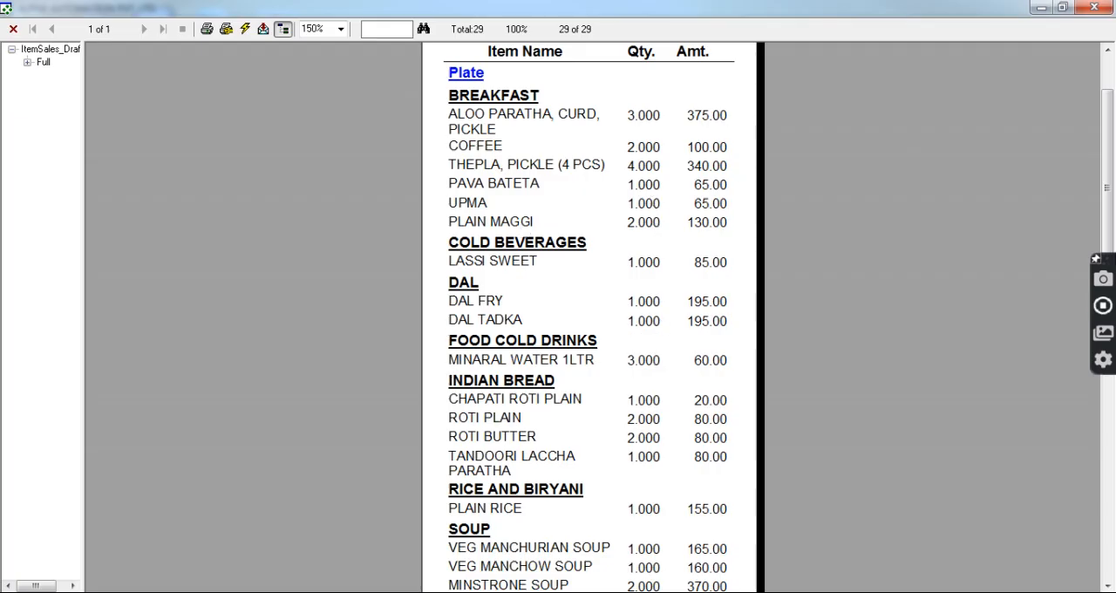
pyautogui.scroll(-5, 636, 416)
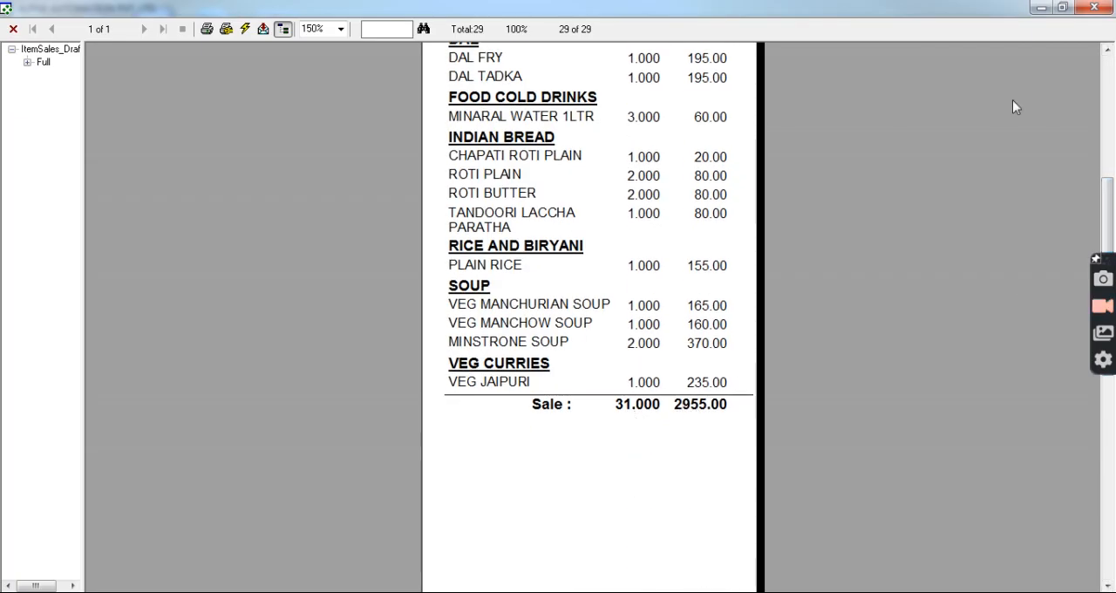
pyautogui.click(1095, 8)
# Preview the Item Sales Report for the BREAKFAST sub group only, and close the preview.
pyautogui.click(509, 292)
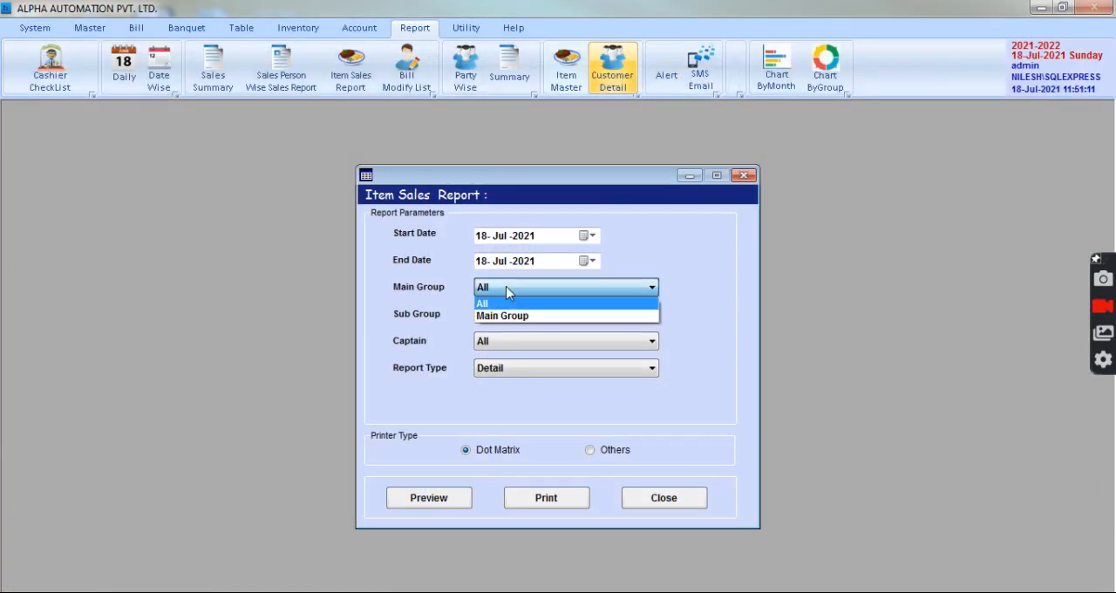
pyautogui.click(504, 303)
pyautogui.click(499, 316)
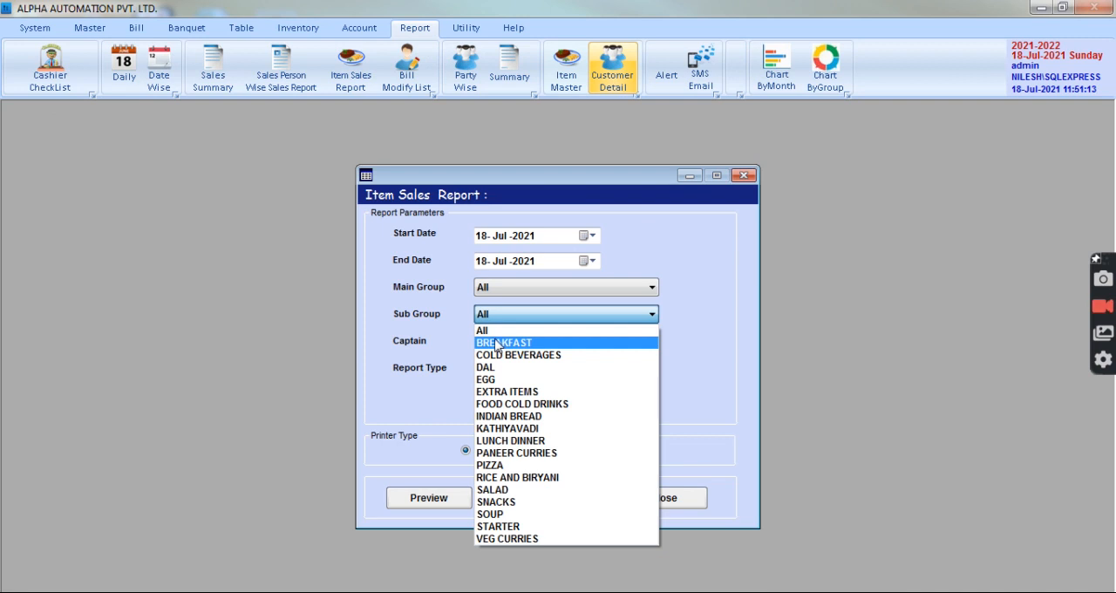
pyautogui.click(499, 343)
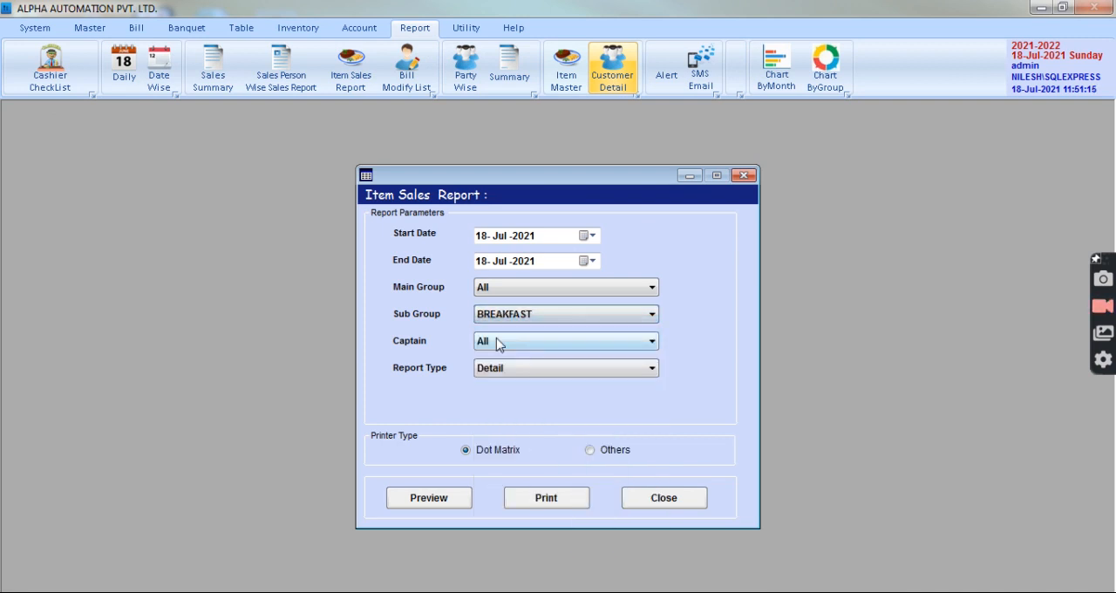
pyautogui.click(428, 498)
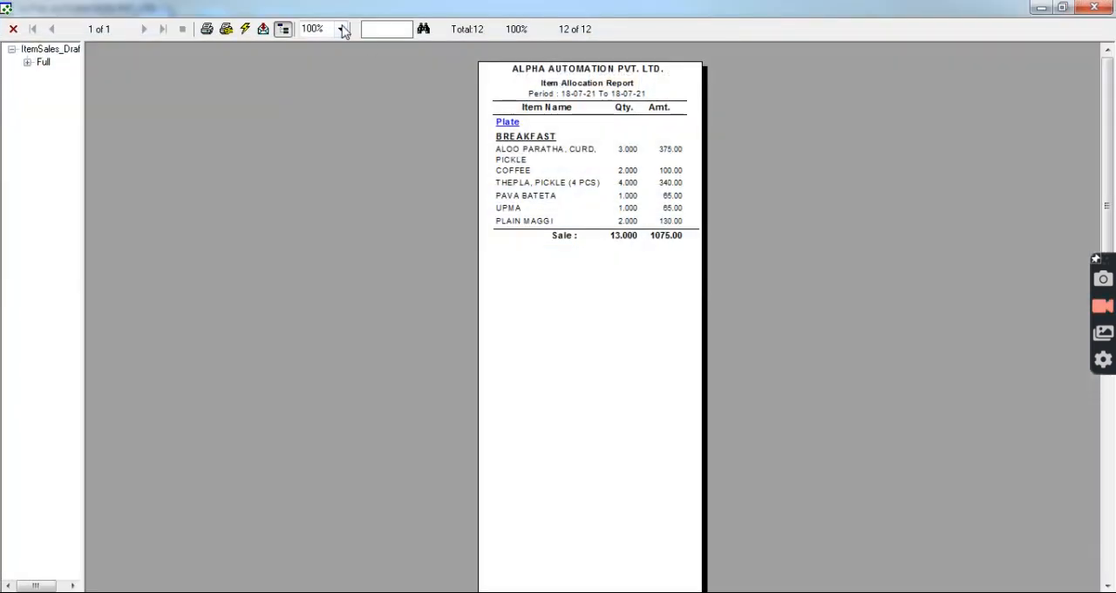
pyautogui.click(341, 29)
pyautogui.click(321, 66)
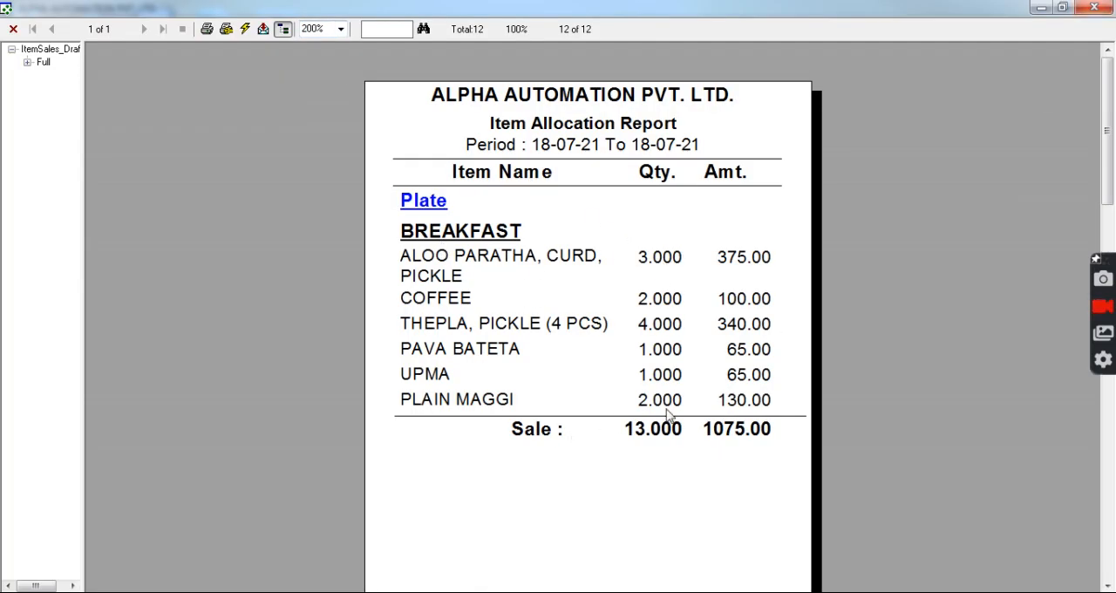
pyautogui.click(1089, 9)
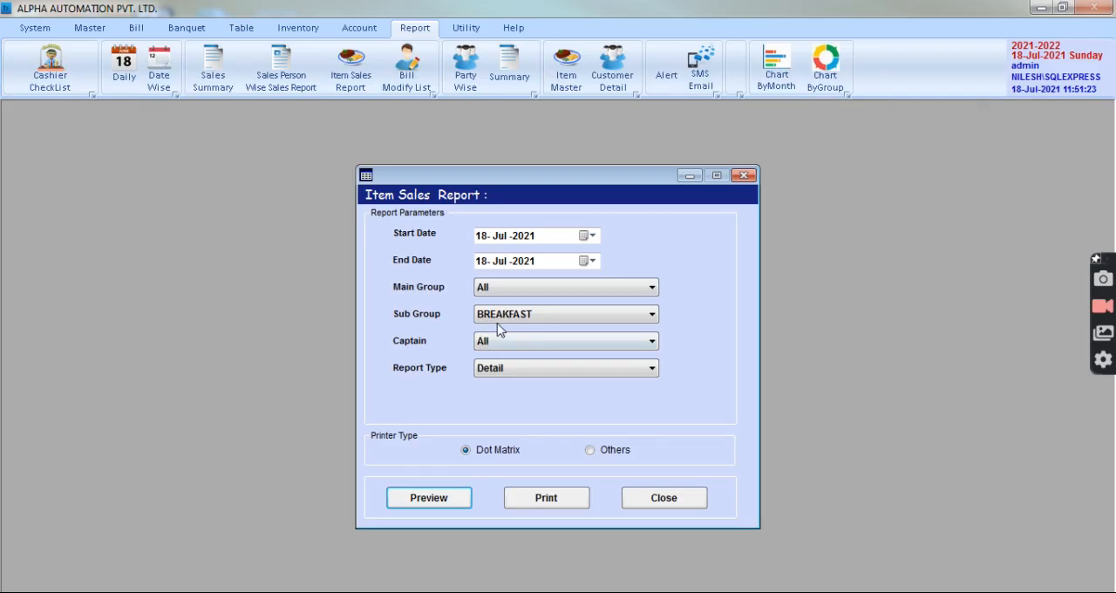
# Preview the Item Sales Report for the COLD BEVERAGES sub group, and close the preview and the report form.
pyautogui.click(500, 318)
pyautogui.click(514, 356)
pyautogui.click(426, 496)
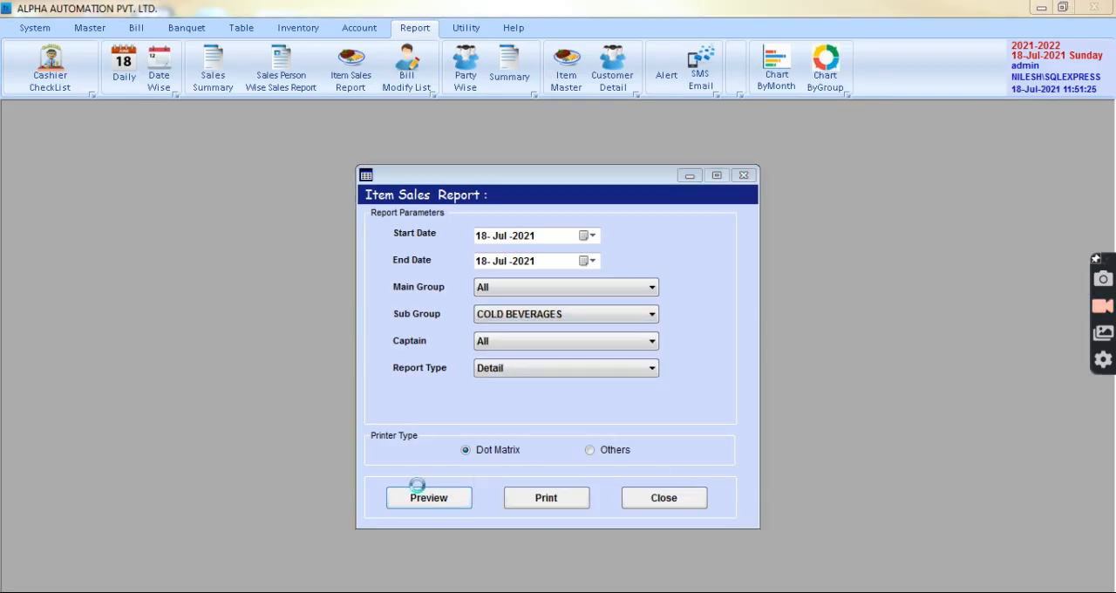
pyautogui.click(1094, 7)
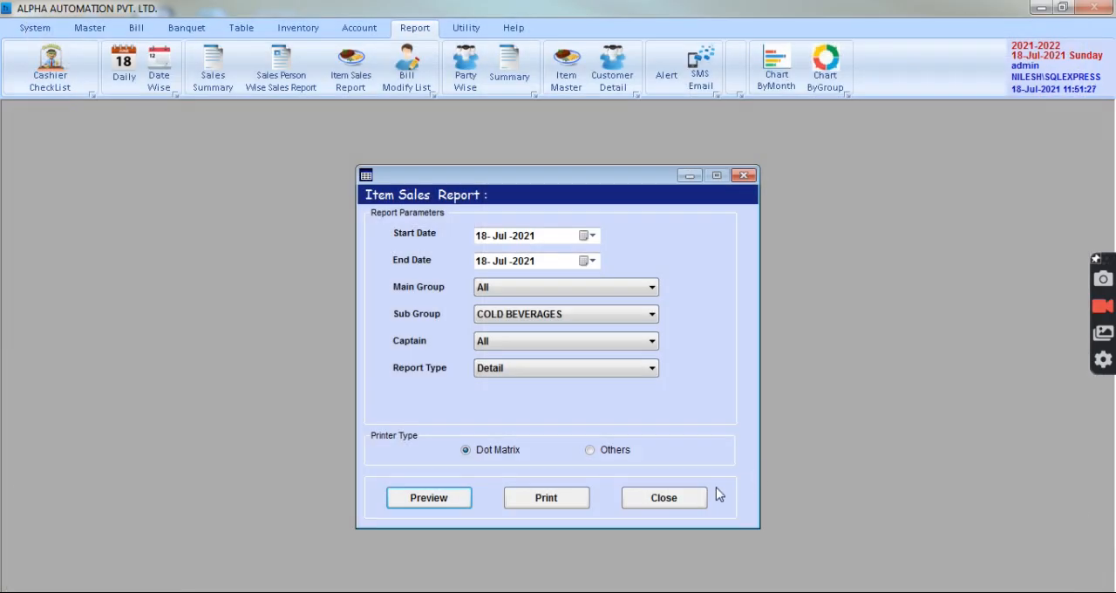
pyautogui.click(662, 497)
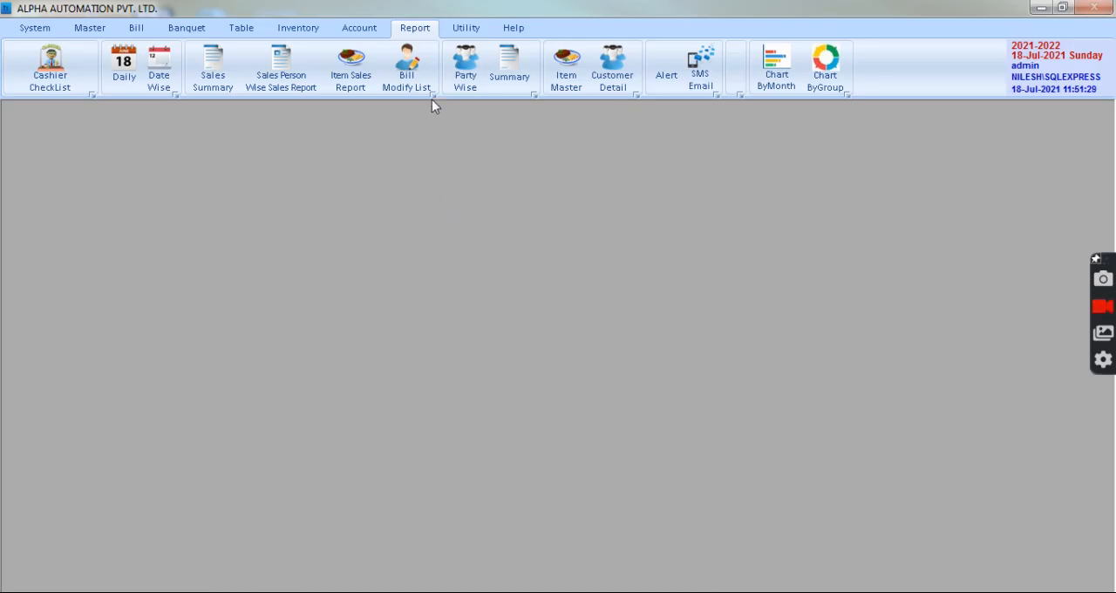
# Preview the Bill Modify Report for 18-Jul-2021 with report type All, and close it.
pyautogui.click(428, 78)
pyautogui.click(431, 474)
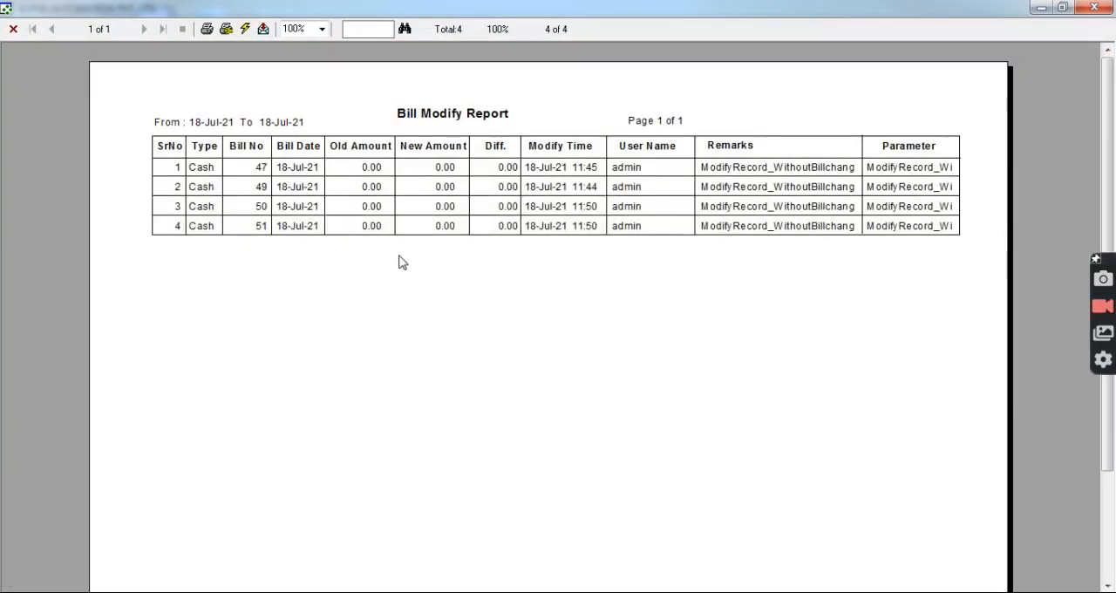
pyautogui.click(1095, 8)
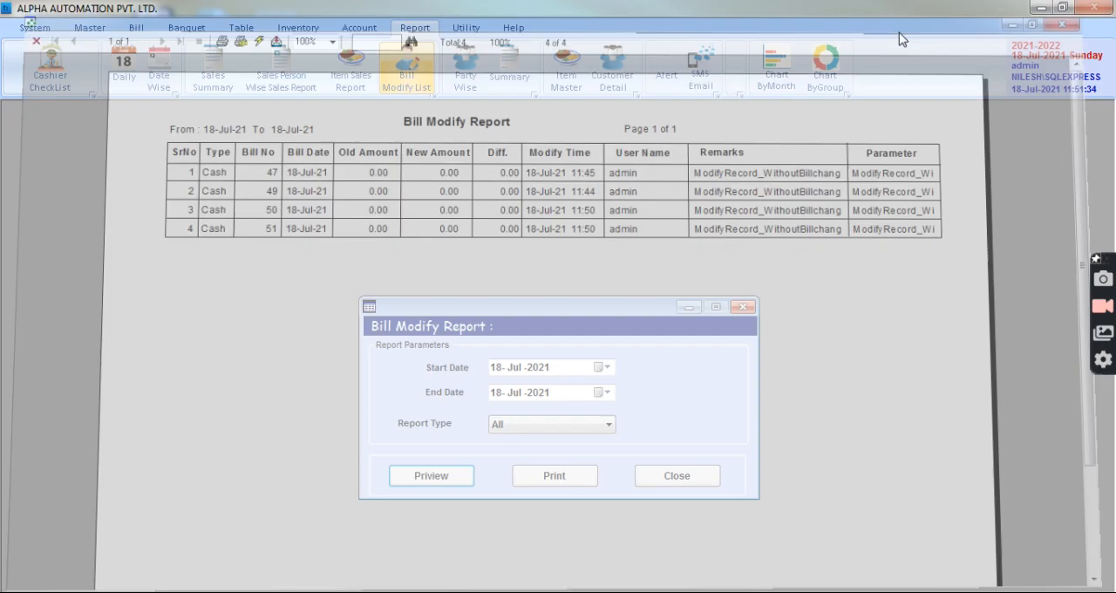
pyautogui.click(678, 476)
# Preview the sales-by-month bar chart from May-2021 to Jul-2021, and close the preview.
pyautogui.click(776, 70)
pyautogui.press('Down')
pyautogui.click(150, 347)
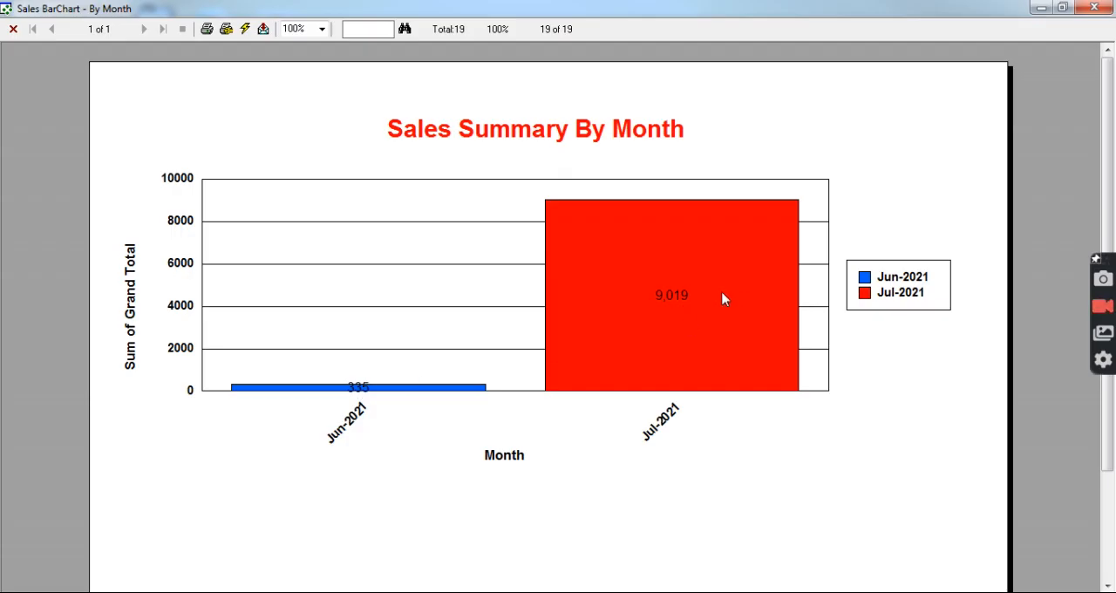
pyautogui.click(1094, 8)
# Switch the monthly sales chart type to PieChart, preview it and close the preview.
pyautogui.click(248, 299)
pyautogui.click(228, 324)
pyautogui.click(123, 341)
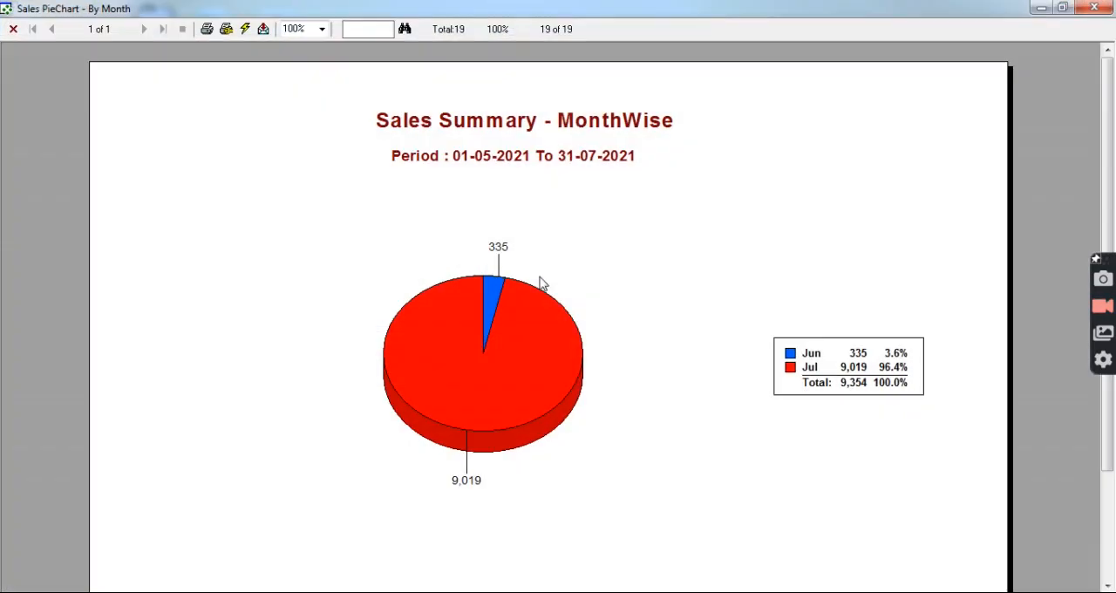
pyautogui.click(1094, 8)
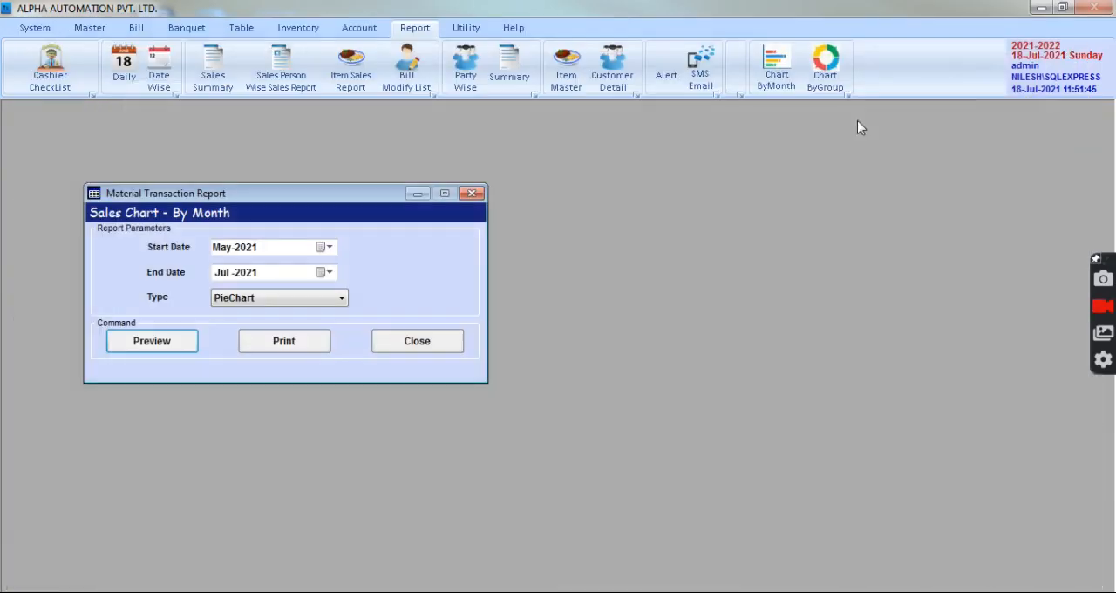
# Preview the group-wise sales bar chart for 01-07-2021 to 18-07-2021.
pyautogui.click(830, 77)
pyautogui.click(210, 380)
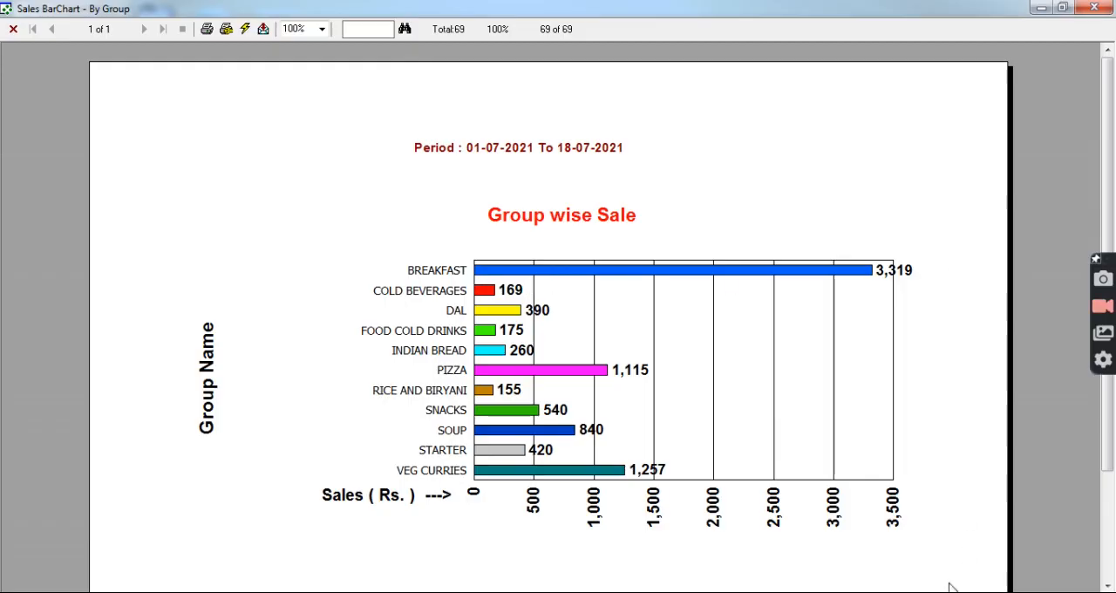